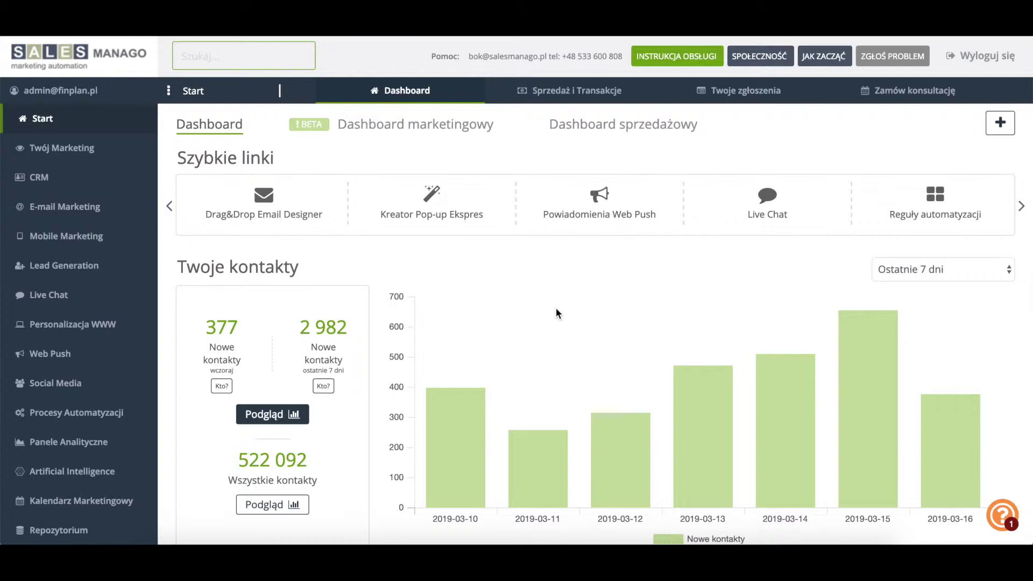
# - Start a new pop-up in Lead Generation with the Ekspres creator and dismiss its welcome message
pyautogui.click(96, 269)
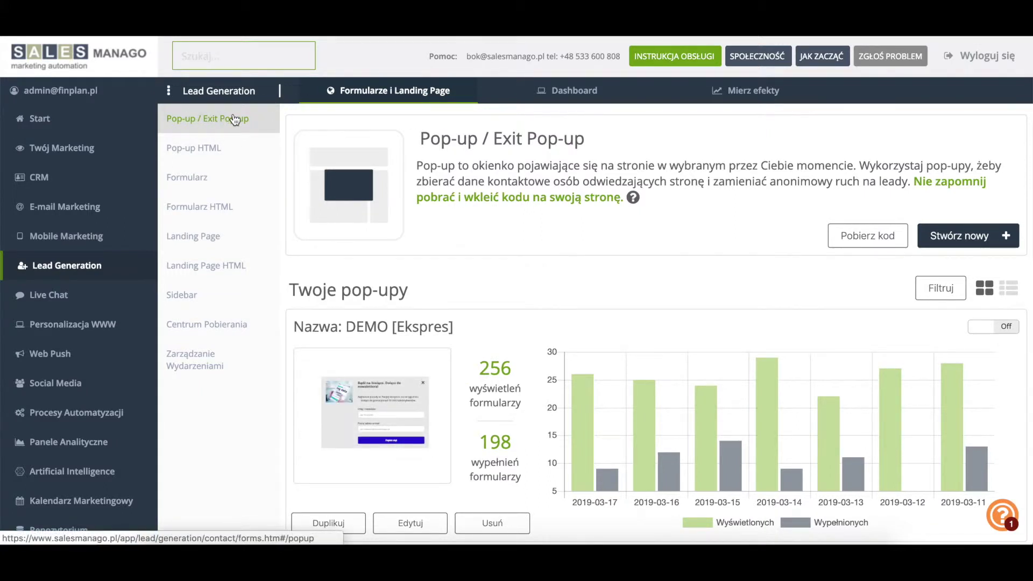
pyautogui.click(959, 239)
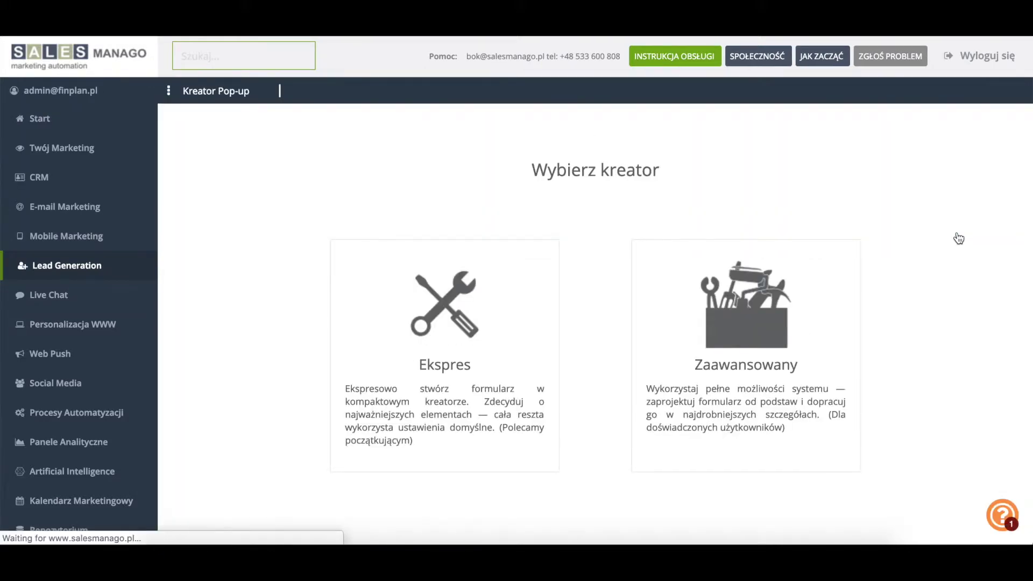
pyautogui.click(436, 335)
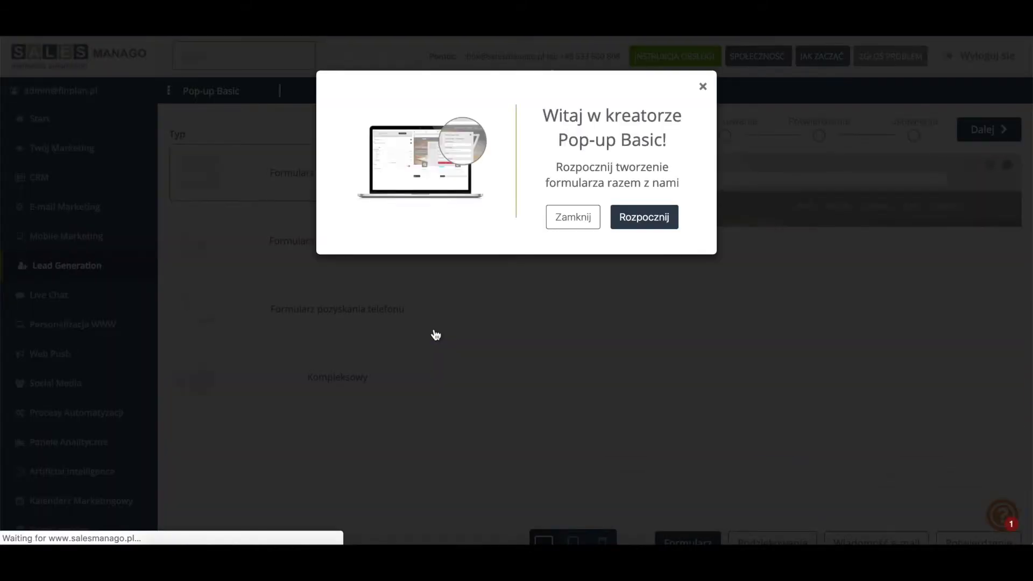
pyautogui.click(577, 222)
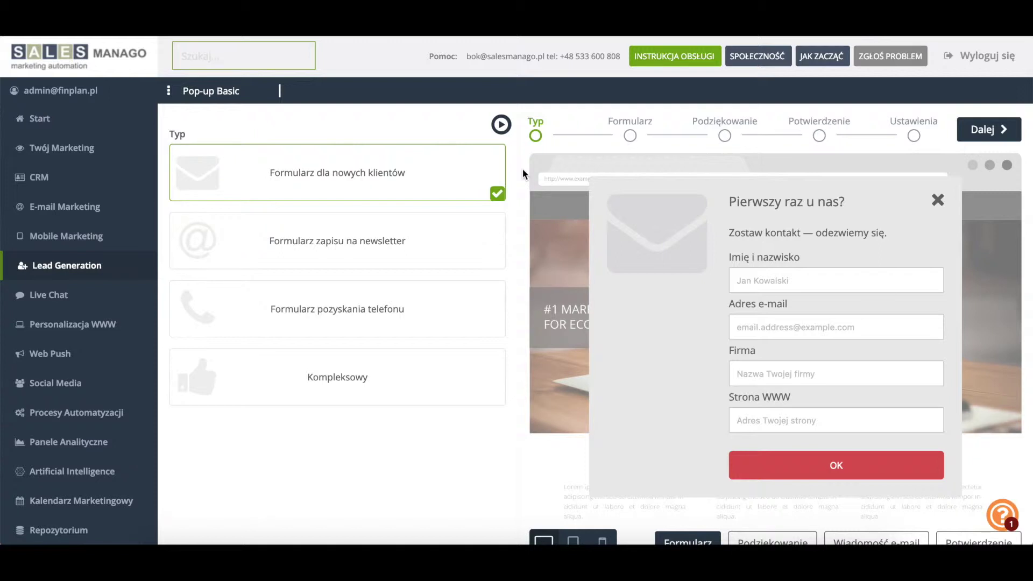
# - Preview the pop-up form types, choose "Formularz zapisu na newsletter" and proceed to the form design stage
pyautogui.click(418, 250)
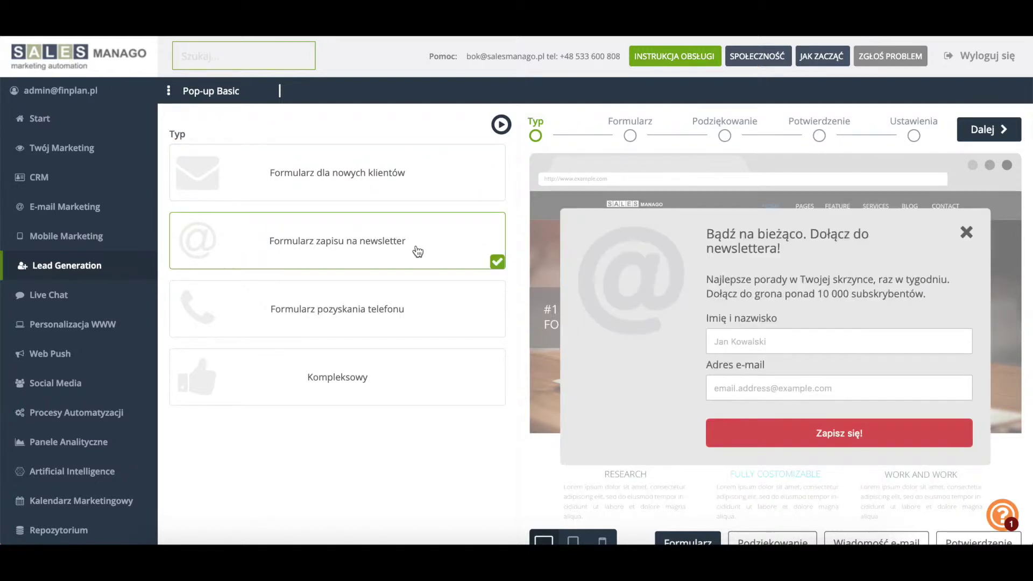
pyautogui.click(412, 315)
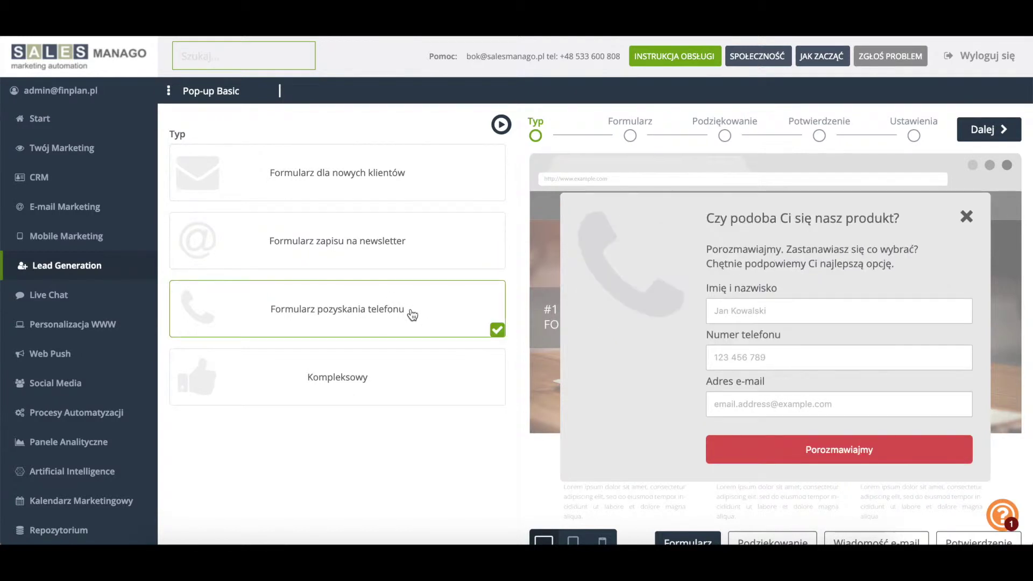
pyautogui.click(403, 374)
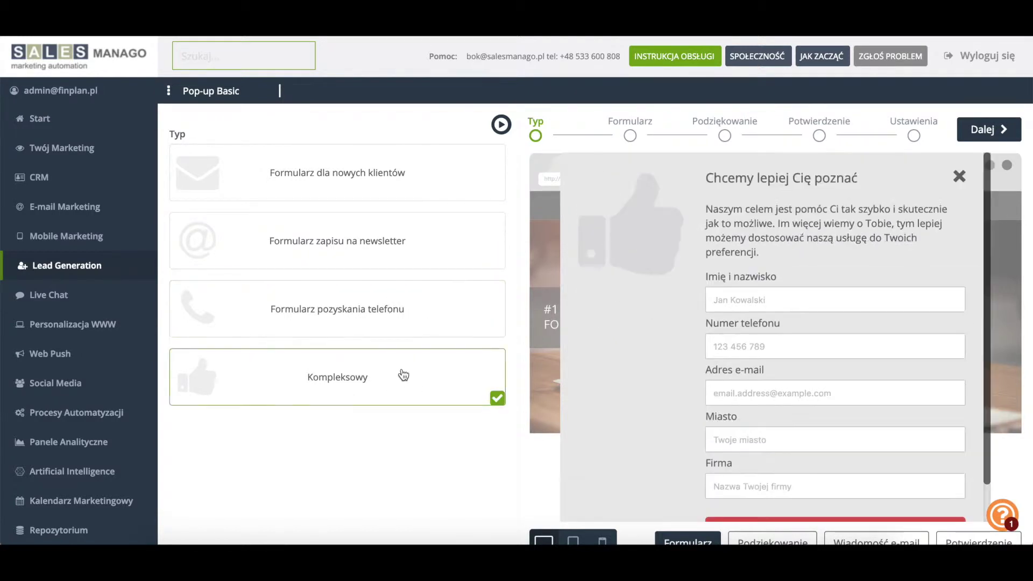
pyautogui.click(421, 248)
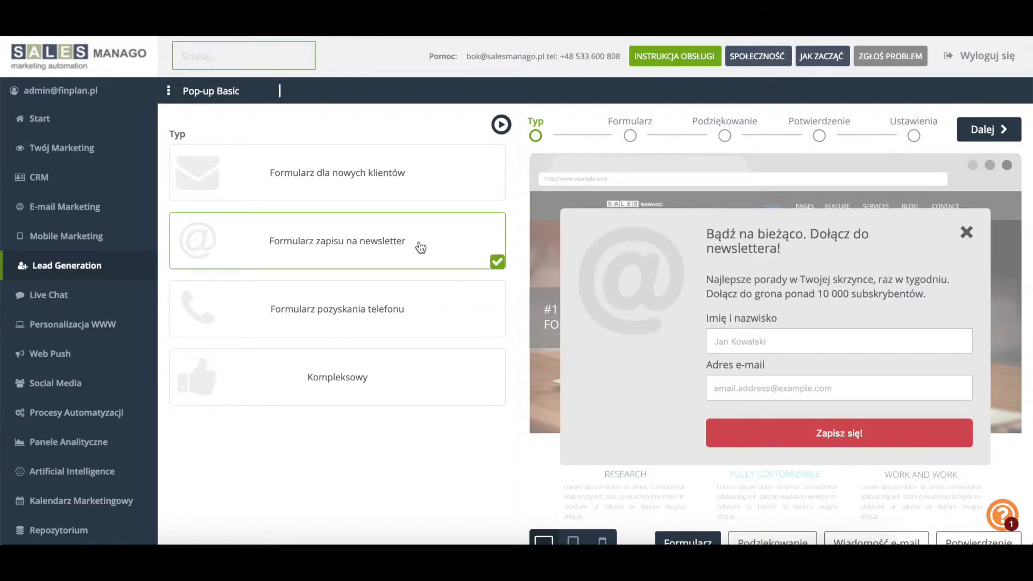
pyautogui.click(987, 133)
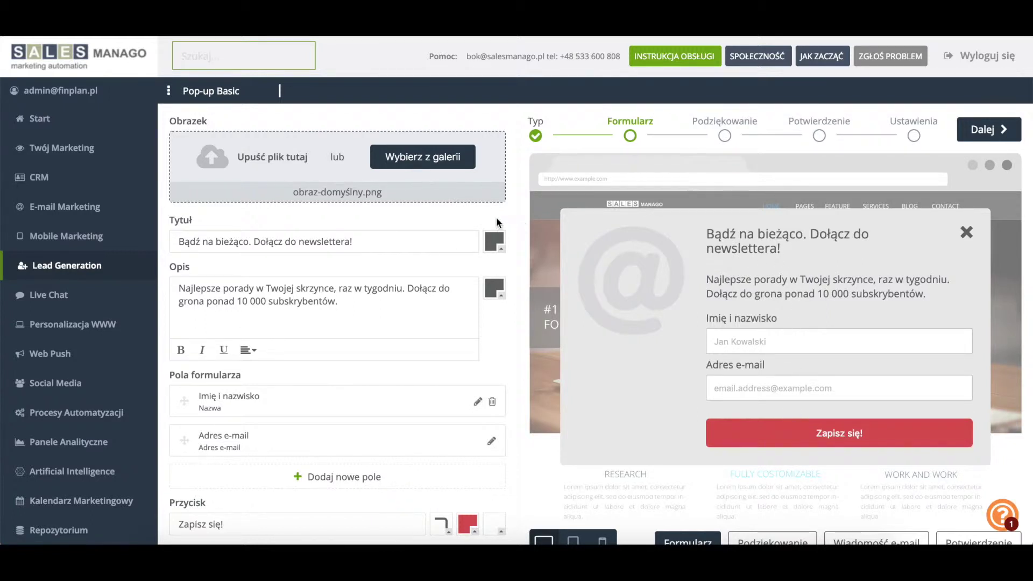
# - Set the form's image to the gallery picture file_name_12.jpg of the dog under a blanket
pyautogui.click(430, 161)
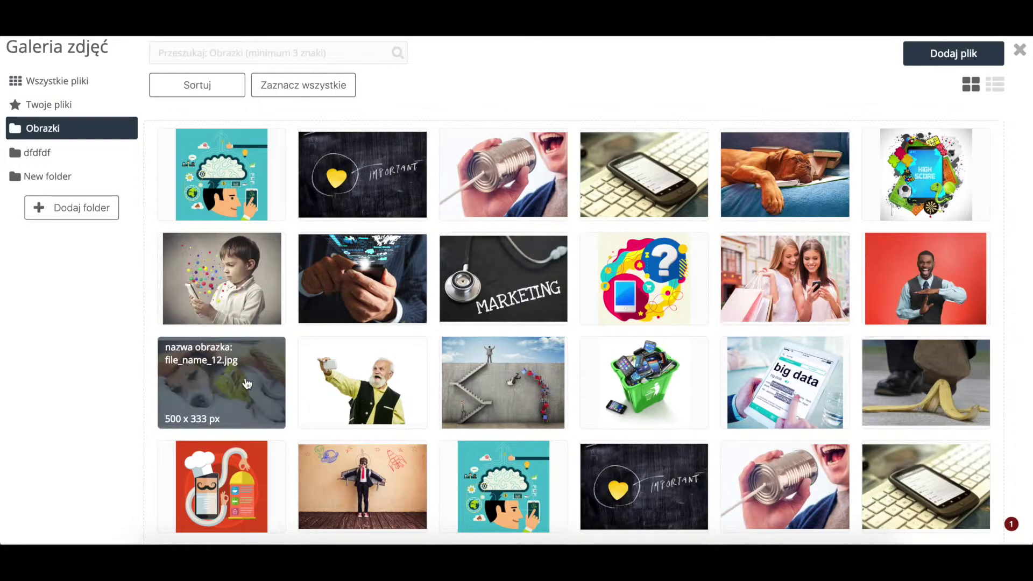
pyautogui.click(245, 381)
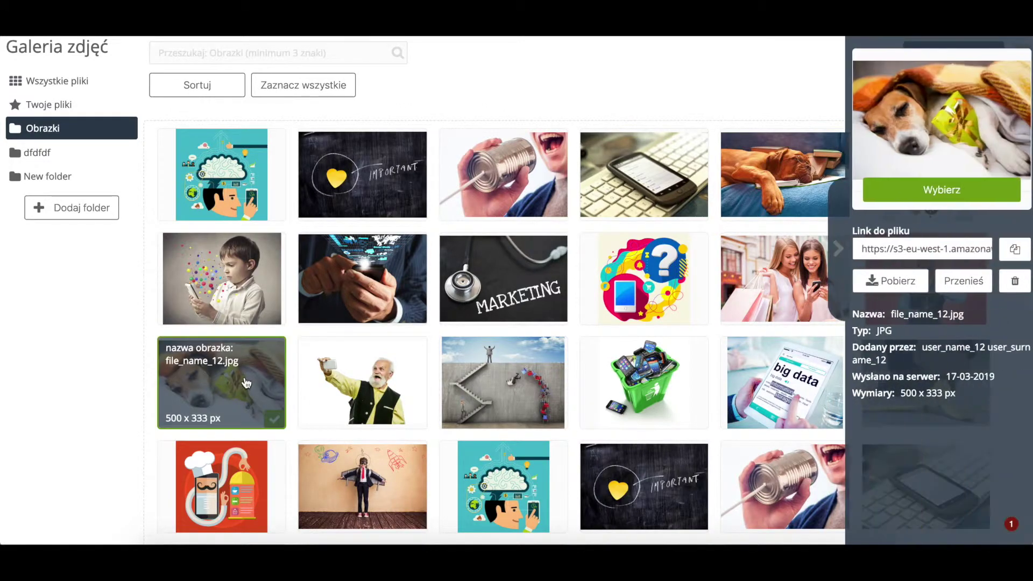
pyautogui.click(918, 199)
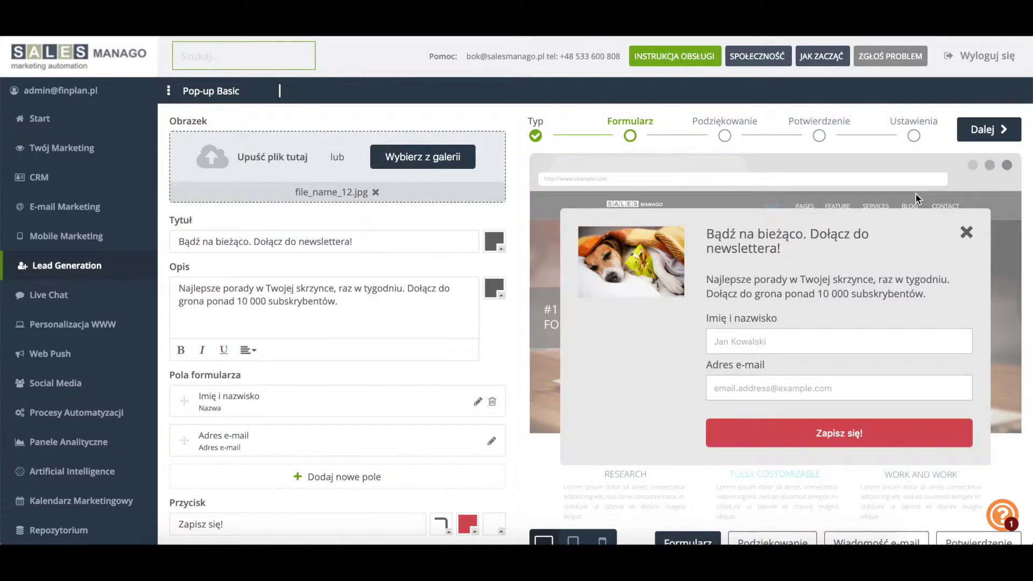
# - Replace the form's title with "Kochasz swojego czworonoga?"
pyautogui.click(429, 237)
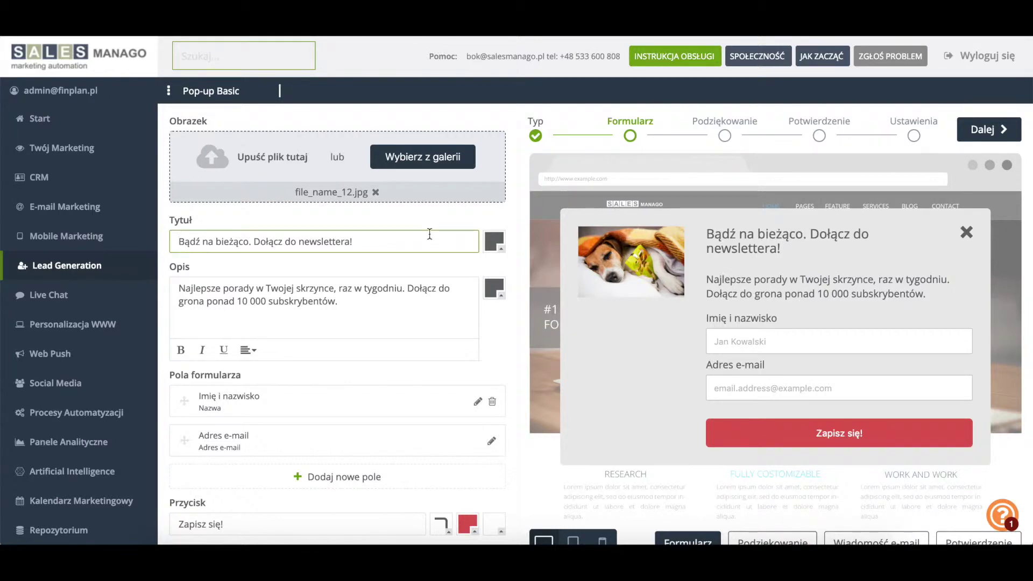
pyautogui.press('BackSpace')
pyautogui.press('BackSpace')
pyautogui.press('BackSpace')
pyautogui.press('BackSpace')
pyautogui.press('BackSpace')
pyautogui.press('BackSpace')
pyautogui.press('BackSpace')
pyautogui.press('BackSpace')
pyautogui.press('BackSpace')
pyautogui.press('BackSpace')
pyautogui.press('BackSpace')
pyautogui.press('BackSpace')
pyautogui.press('BackSpace')
pyautogui.press('BackSpace')
pyautogui.press('BackSpace')
pyautogui.press('BackSpace')
pyautogui.press('BackSpace')
pyautogui.press('BackSpace')
pyautogui.press('BackSpace')
pyautogui.press('BackSpace')
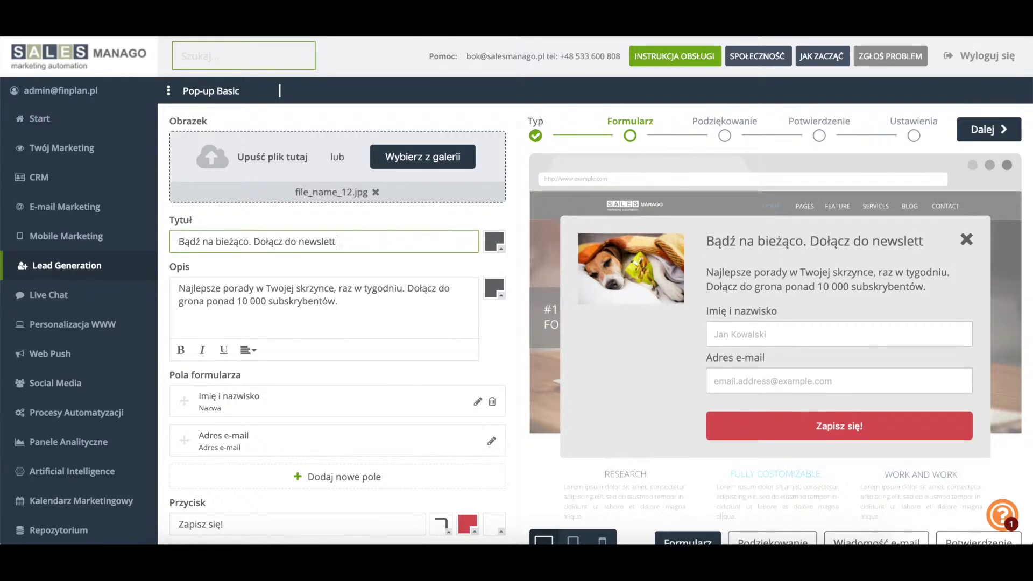
pyautogui.write('K')
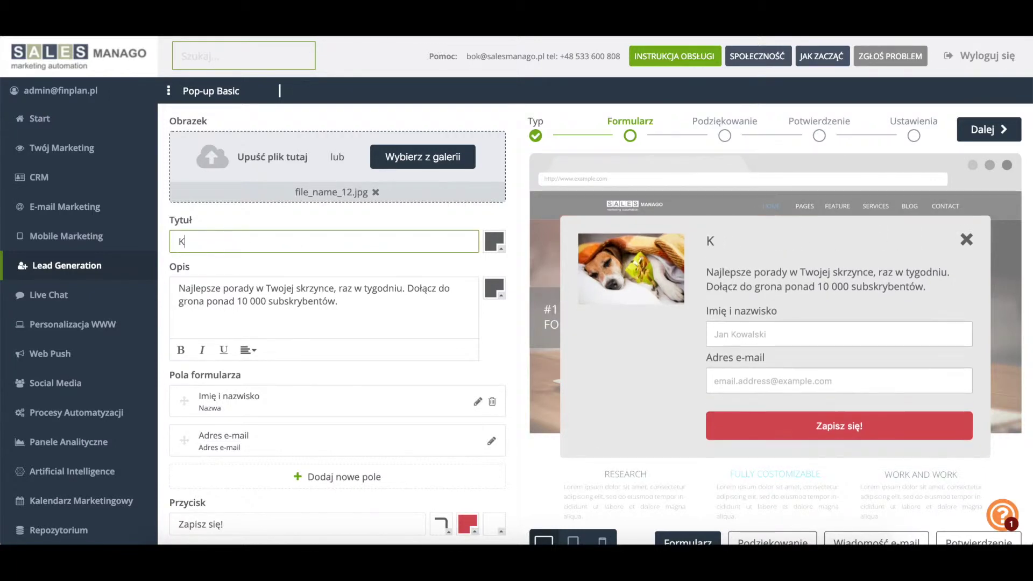
pyautogui.write('ochasz swojego czworonoga?')
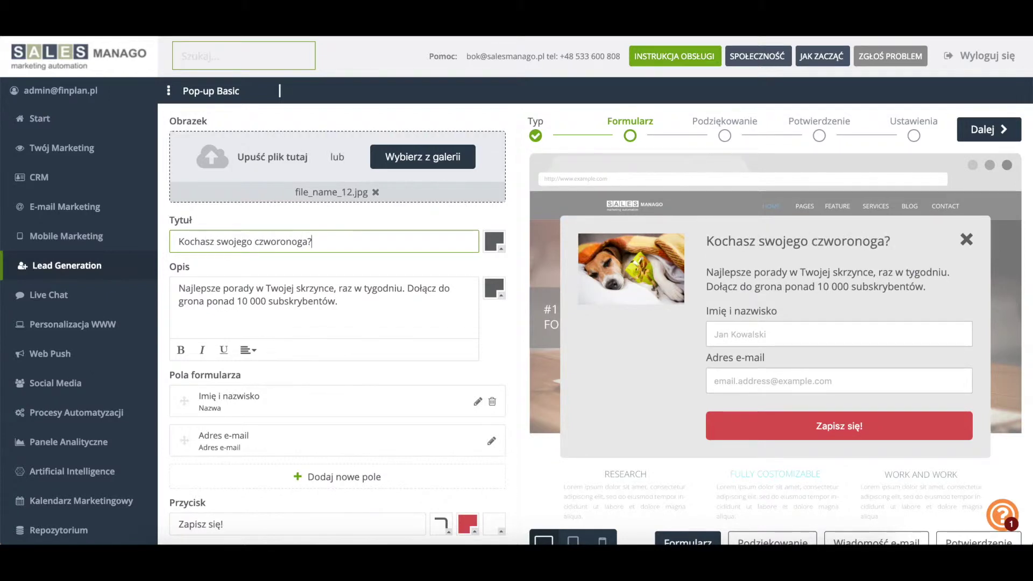
# - Change the title's text colour to near-black
pyautogui.click(494, 242)
pyautogui.moveTo(511, 296); pyautogui.dragTo(473, 326)
pyautogui.click(564, 362)
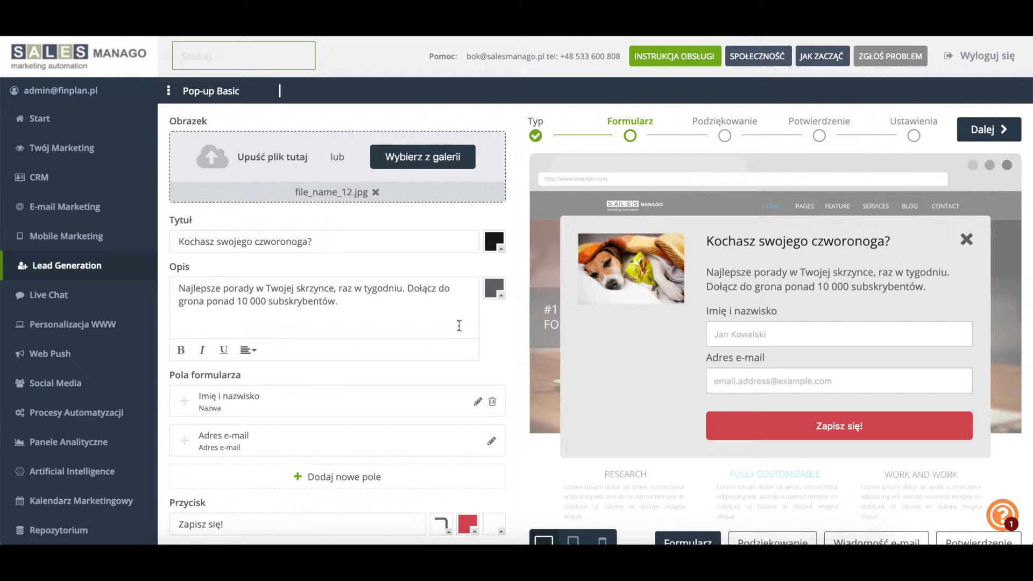
# - Replace the form's description with "Dołącz do grona subskrybentów i zgarniaj rabaty na karmę!"
pyautogui.moveTo(402, 302); pyautogui.dragTo(164, 286)
pyautogui.write('Do')
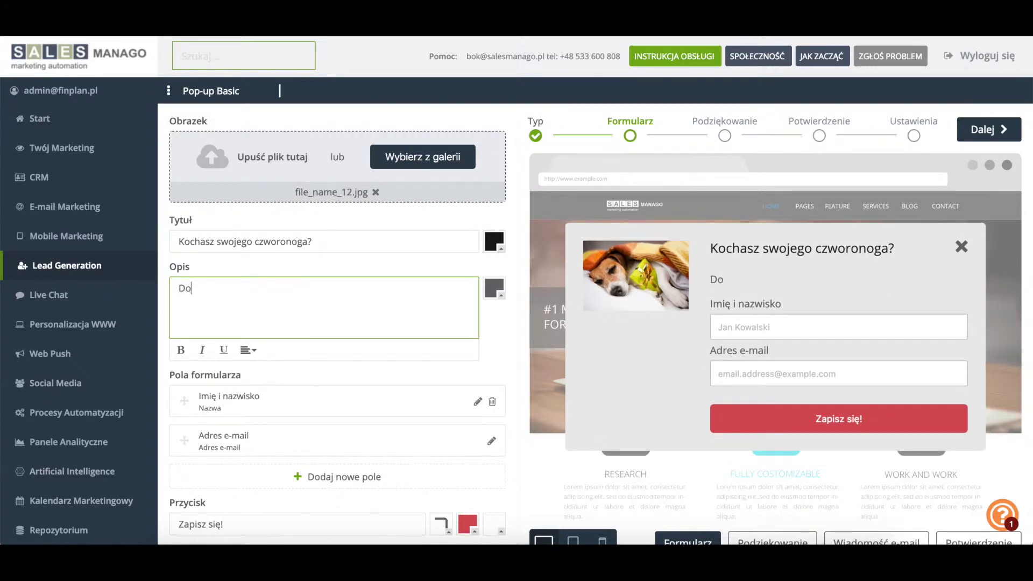
pyautogui.write('łącz do gron')
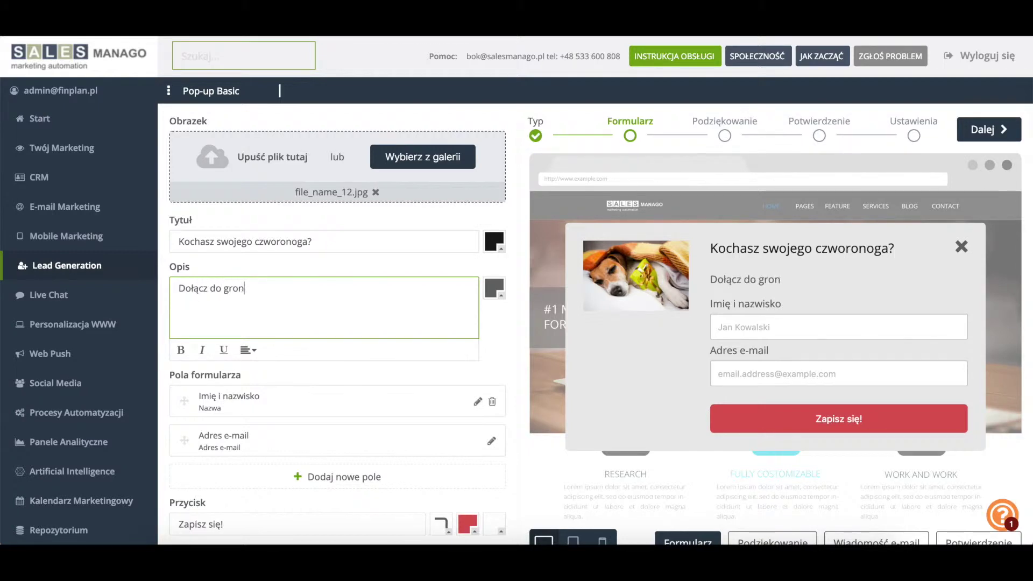
pyautogui.write('a subskryben')
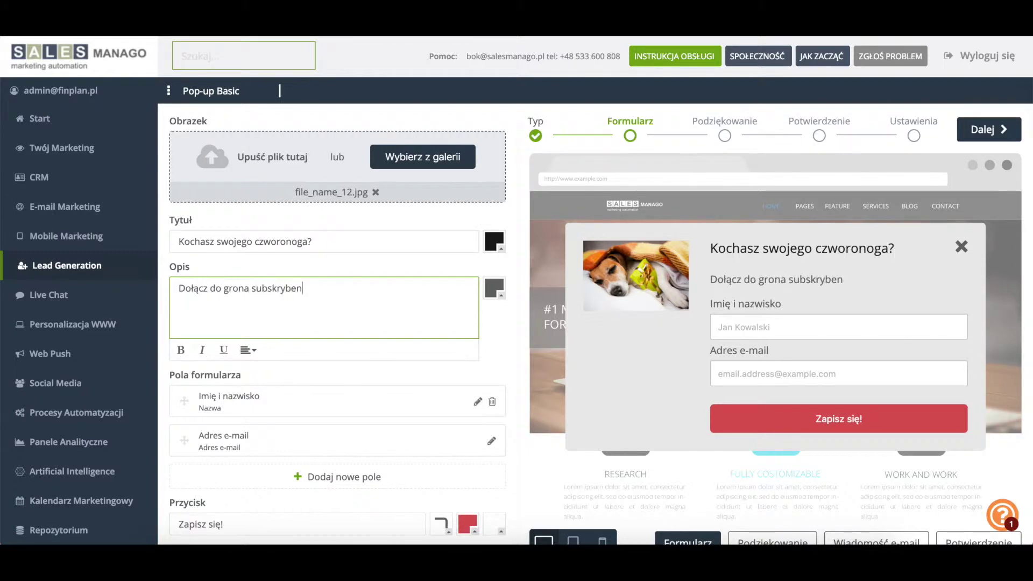
pyautogui.write('tów i zgarniaj rabaty ')
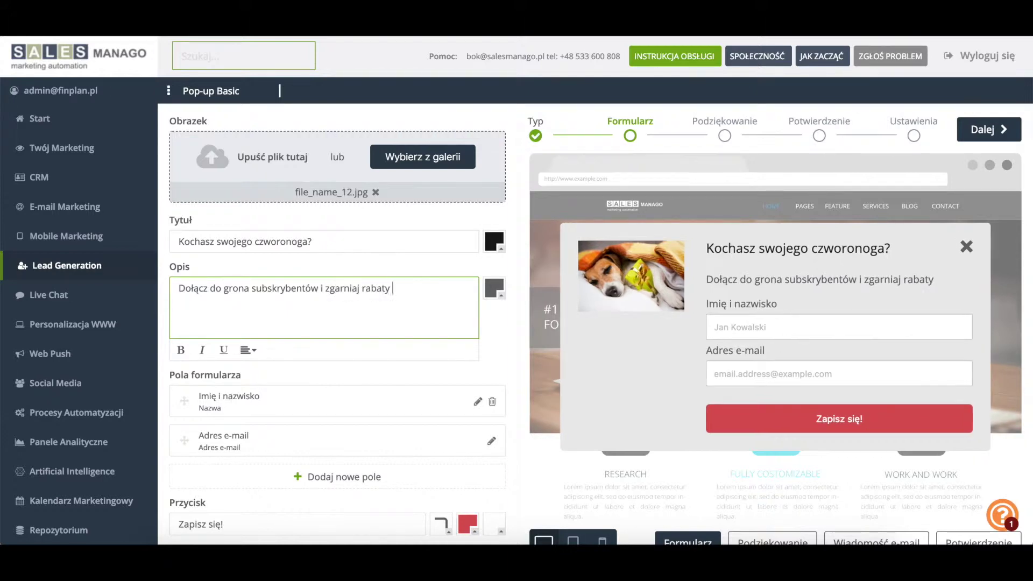
pyautogui.write('na karmę')
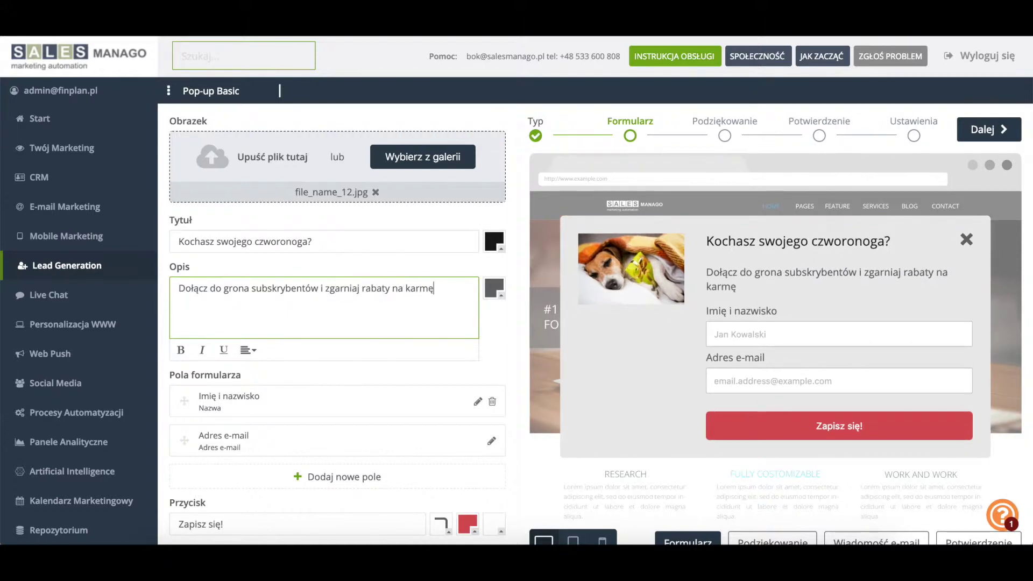
pyautogui.write('!')
# - Colour the description text olive green (#869913) and make it bold
pyautogui.click(500, 291)
pyautogui.click(510, 330)
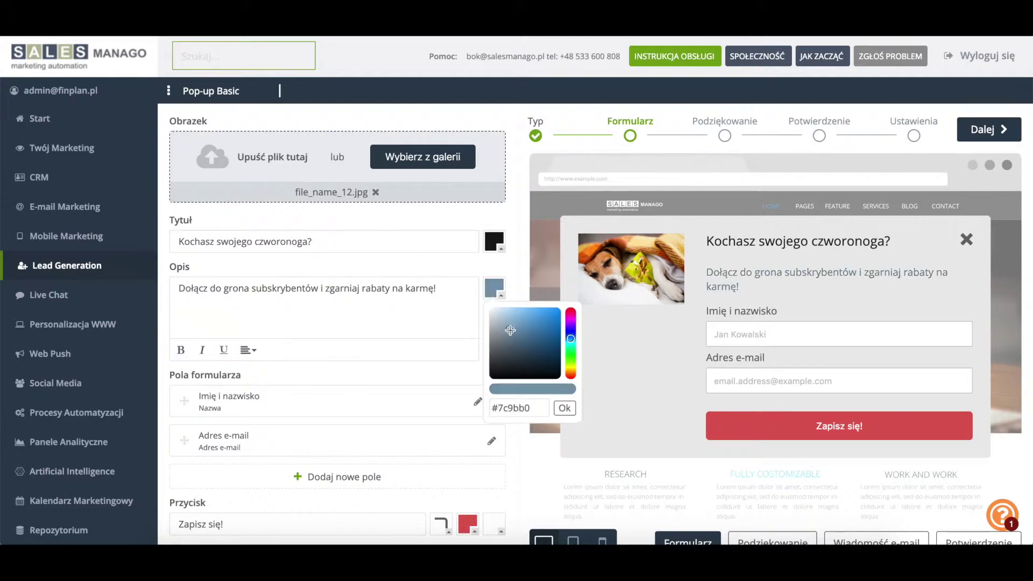
pyautogui.click(572, 354)
pyautogui.click(546, 343)
pyautogui.click(572, 363)
pyautogui.click(571, 366)
pyautogui.click(551, 337)
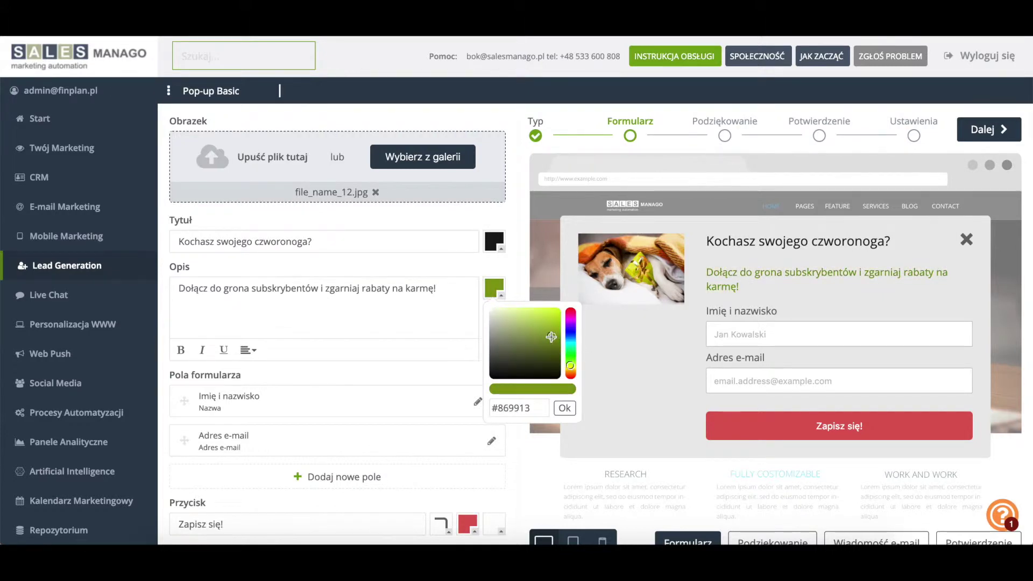
pyautogui.click(565, 407)
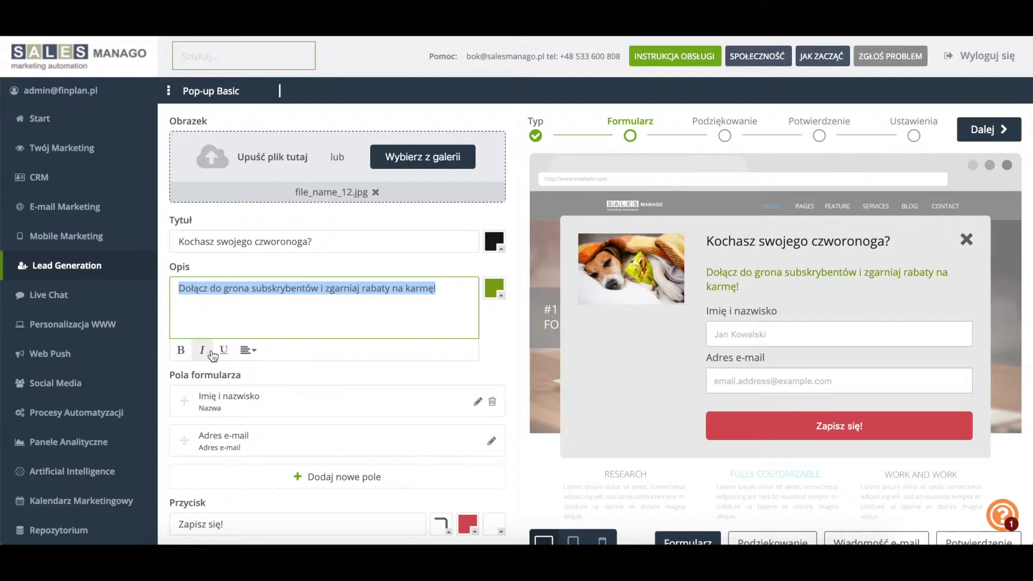
pyautogui.click(181, 351)
# - Try centring the description text and return it to left alignment
pyautogui.click(248, 350)
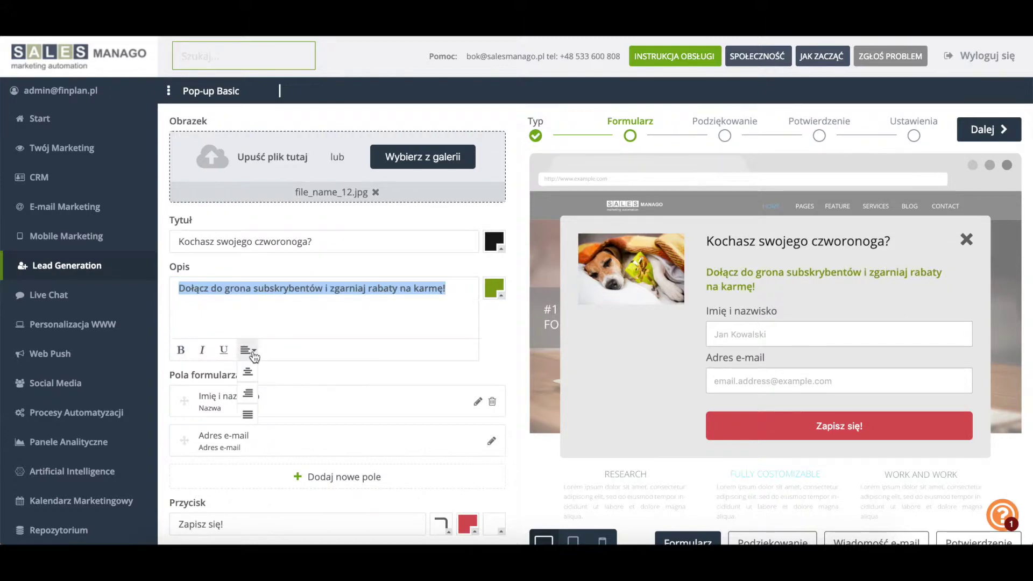
pyautogui.click(249, 372)
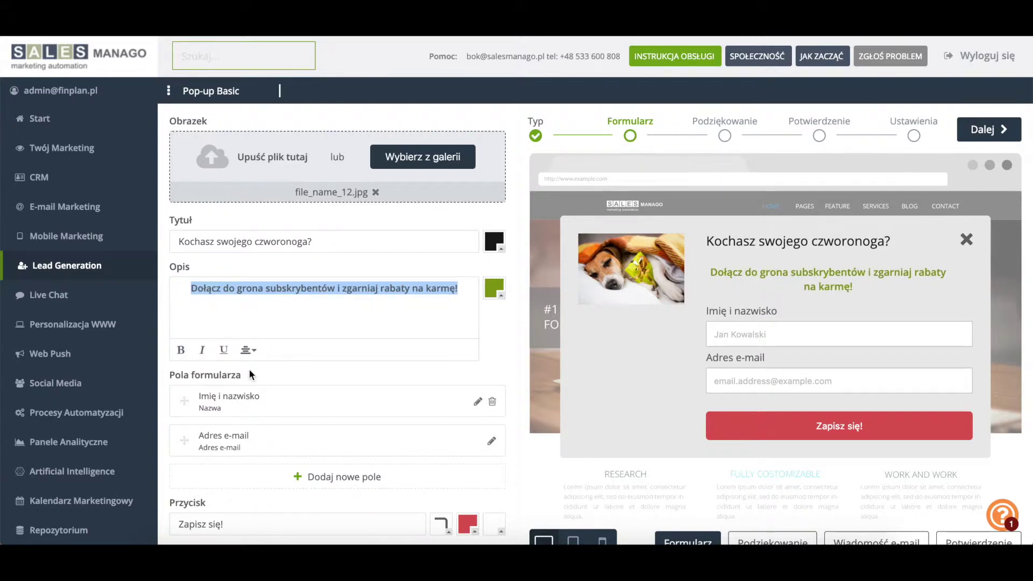
pyautogui.click(248, 351)
pyautogui.click(249, 372)
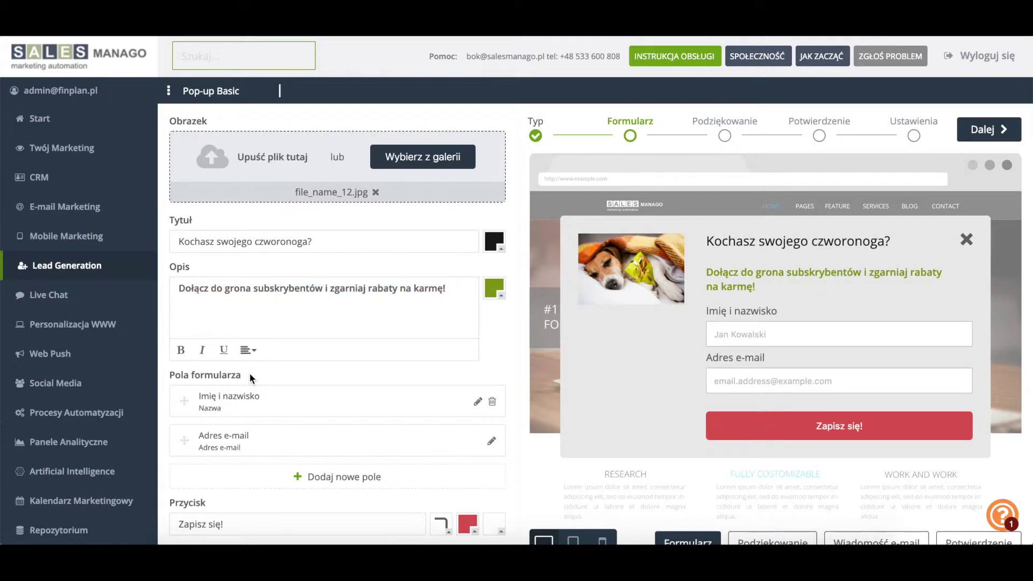
# - Add a new form field of the type "Zgoda z listy zgód" below the e-mail address field
pyautogui.scroll(-2, 249, 372)
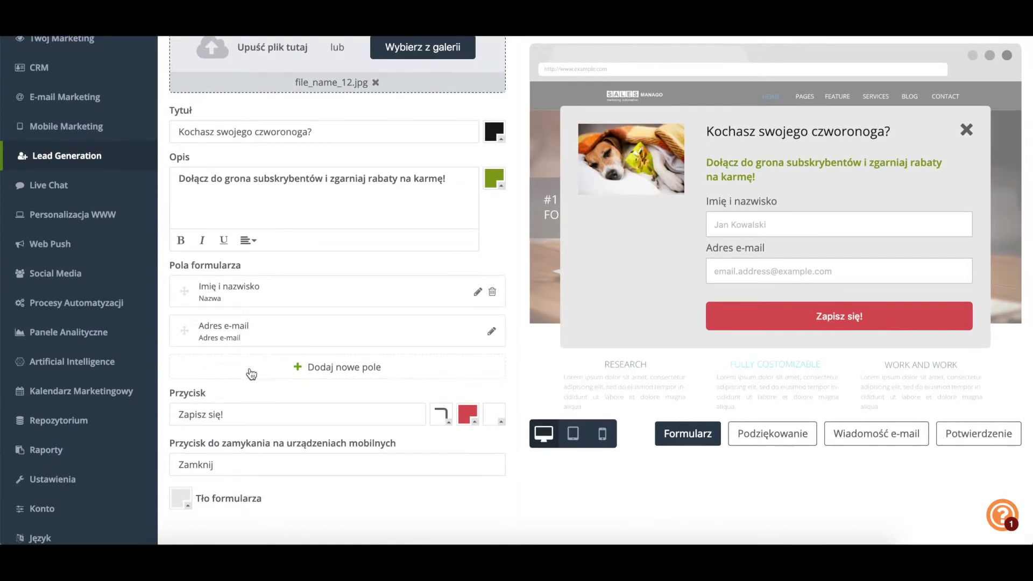
pyautogui.scroll(-1, 252, 373)
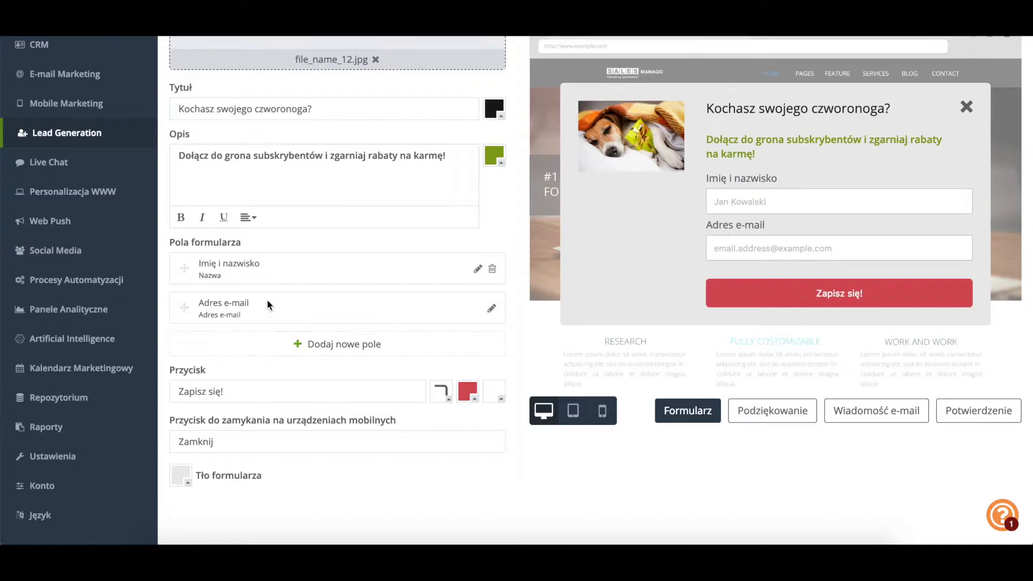
pyautogui.click(289, 350)
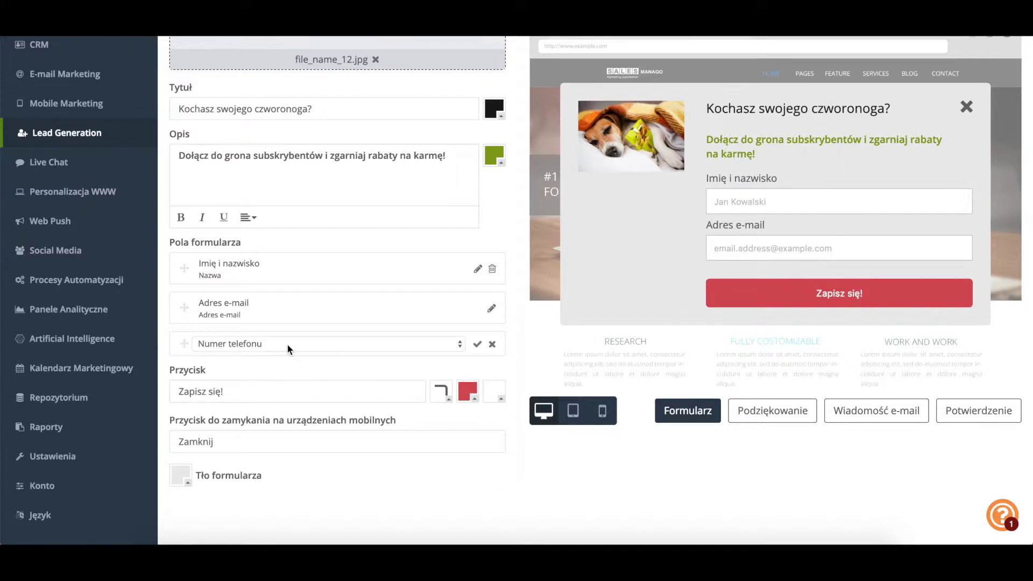
pyautogui.press('Escape')
pyautogui.click(345, 345)
pyautogui.click(345, 345)
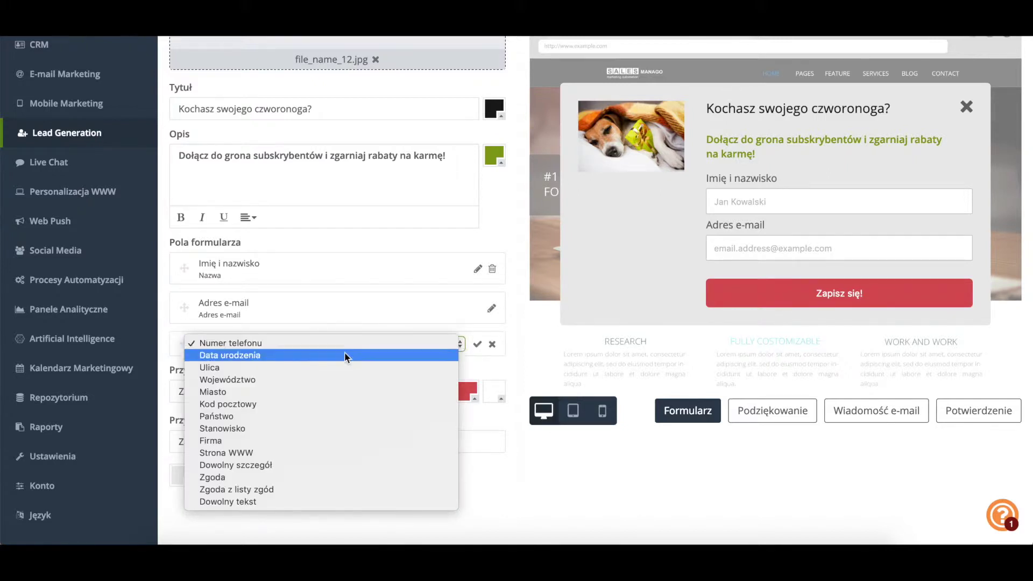
pyautogui.click(326, 489)
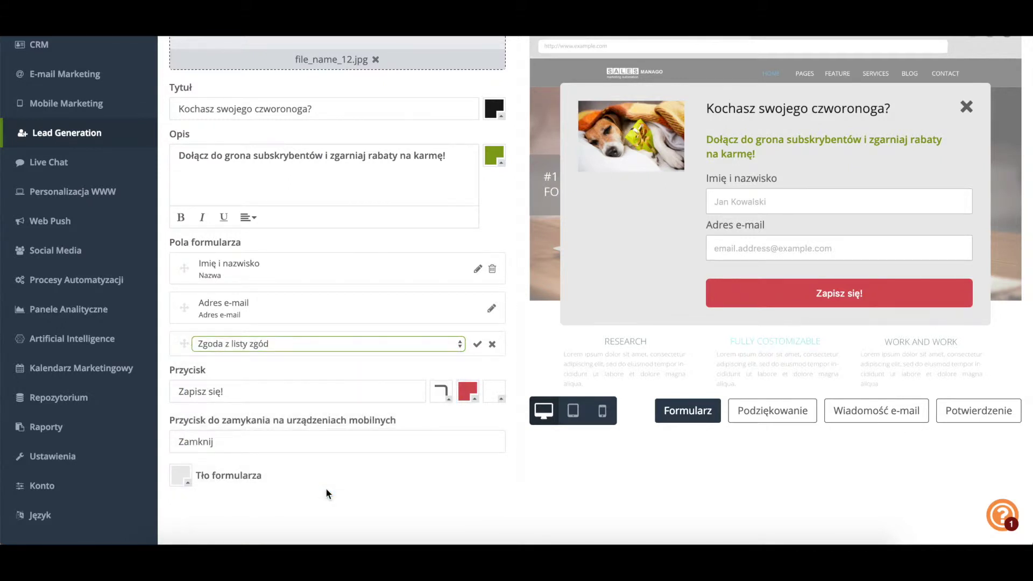
pyautogui.click(478, 345)
pyautogui.click(478, 346)
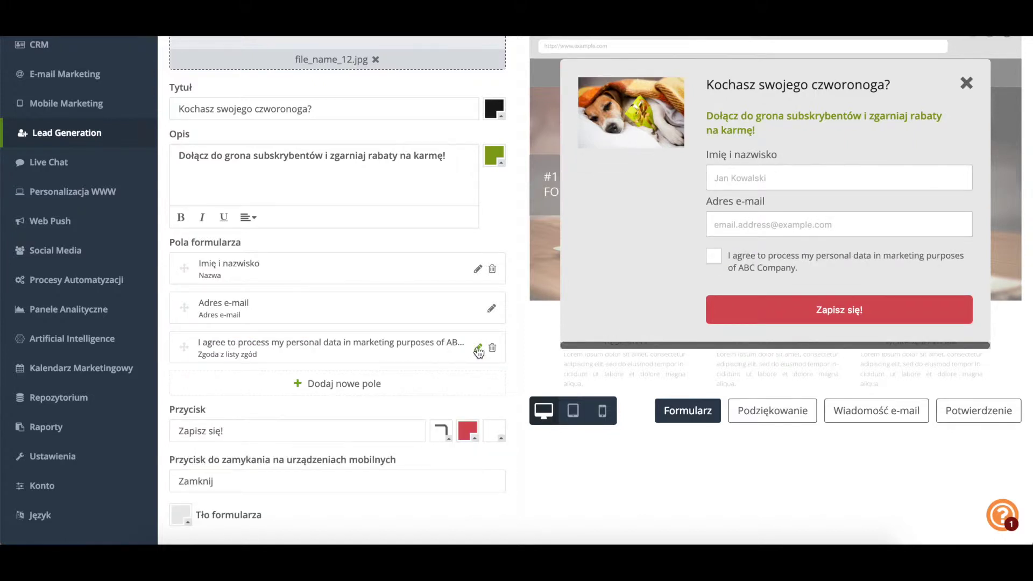
# - Assign Consent_2 to the form's consent field and colour its consent text light grey (#c4c4c4)
pyautogui.click(478, 348)
pyautogui.click(496, 153)
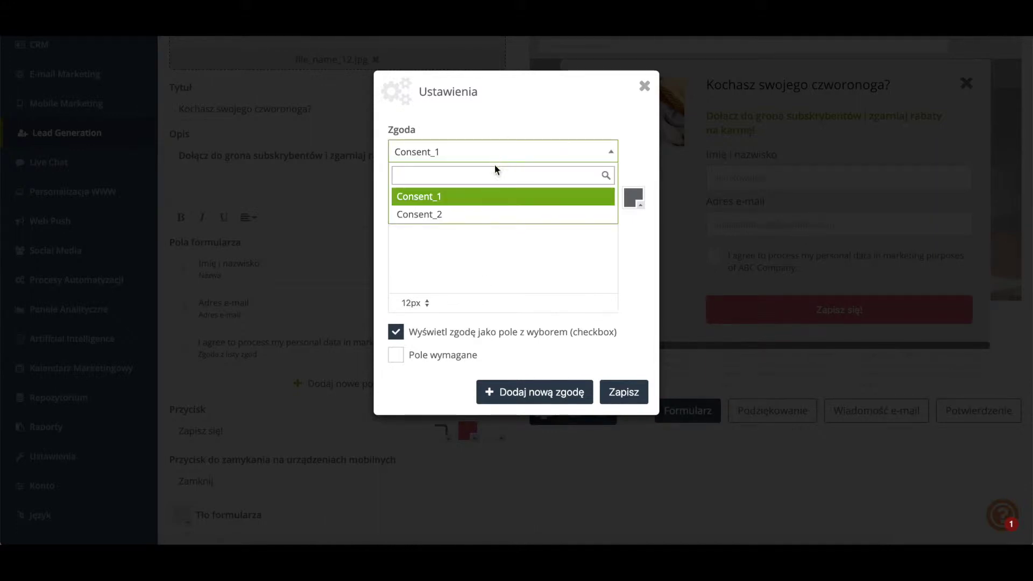
pyautogui.click(473, 214)
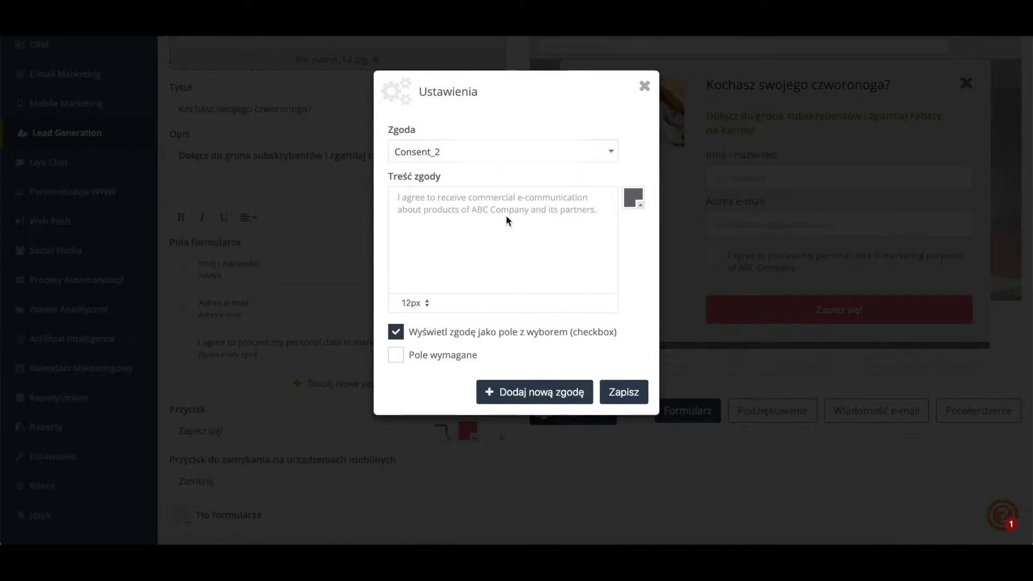
pyautogui.click(630, 205)
pyautogui.moveTo(629, 237); pyautogui.dragTo(628, 233)
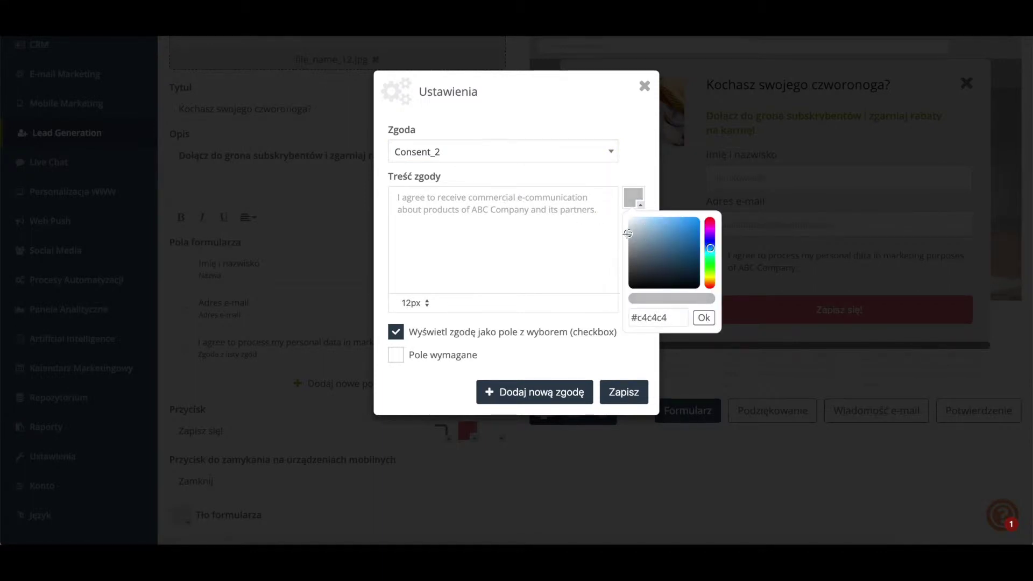
pyautogui.click(704, 317)
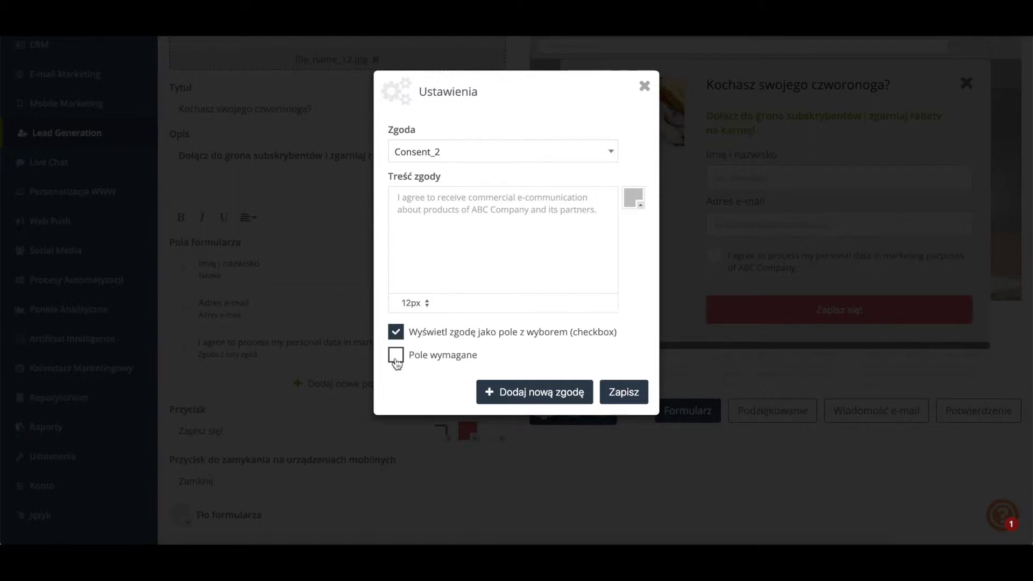
# - Make the consent field required, view the form for adding a new consent, and save the field's settings
pyautogui.click(397, 362)
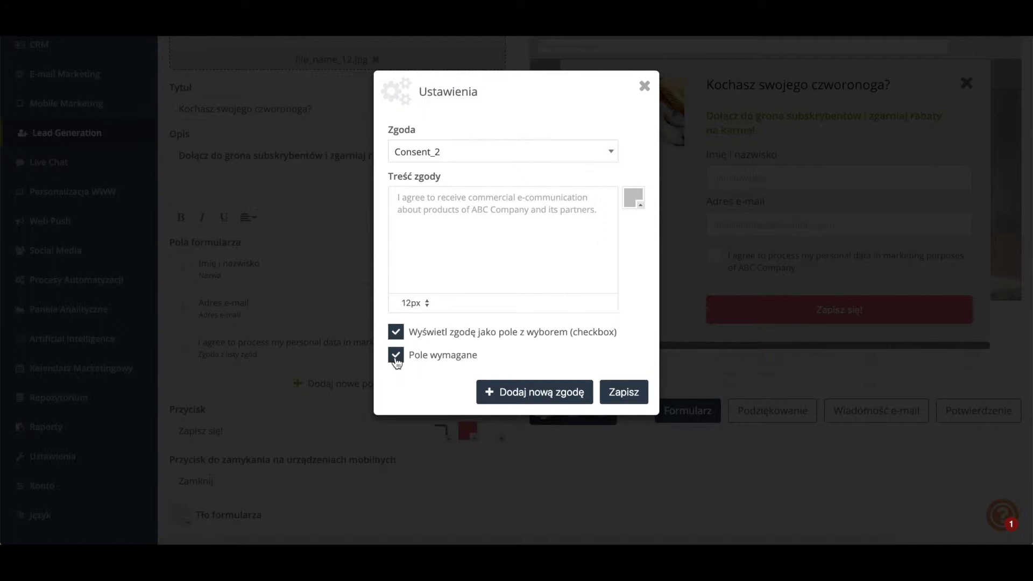
pyautogui.click(526, 391)
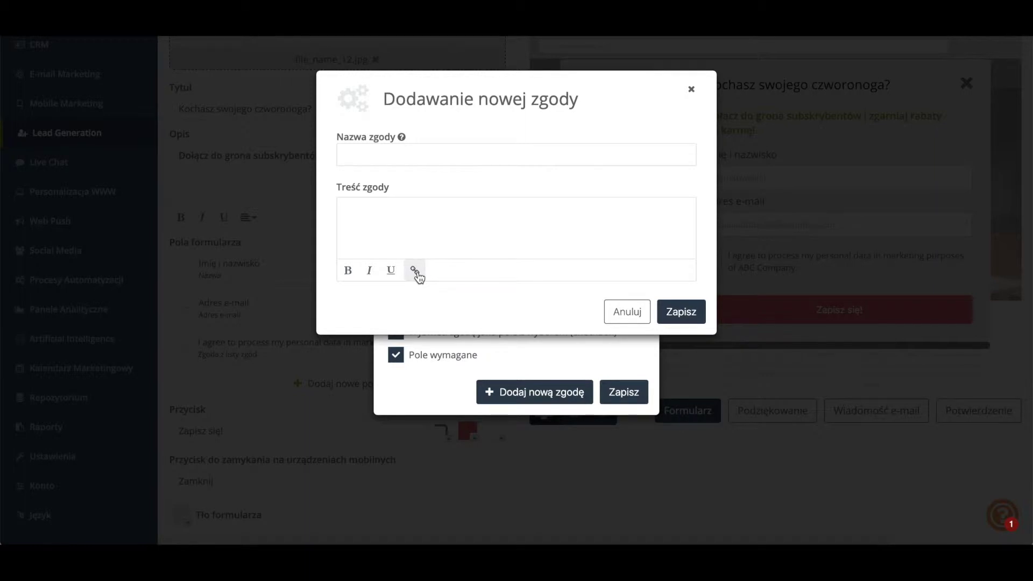
pyautogui.click(667, 315)
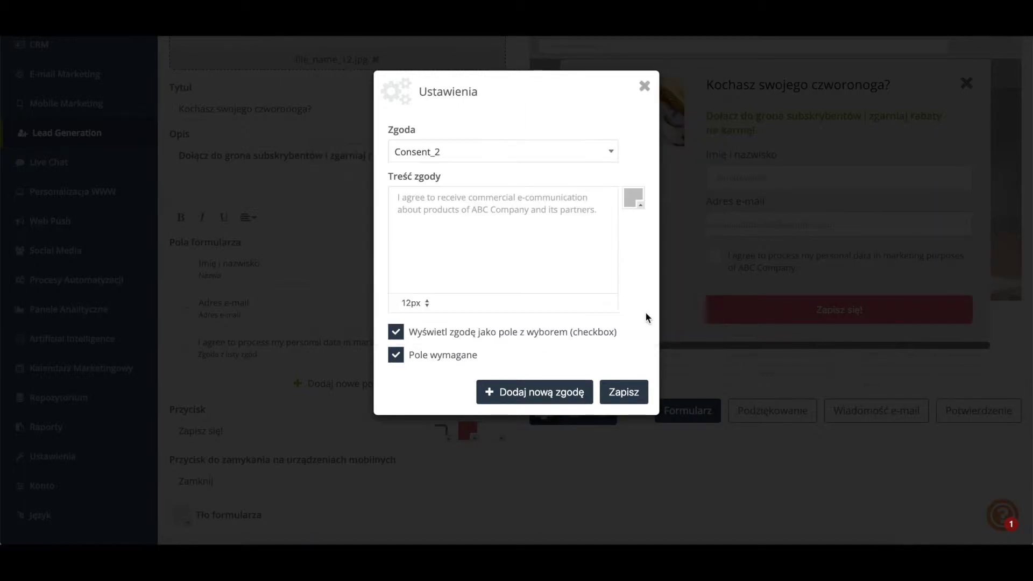
pyautogui.click(626, 392)
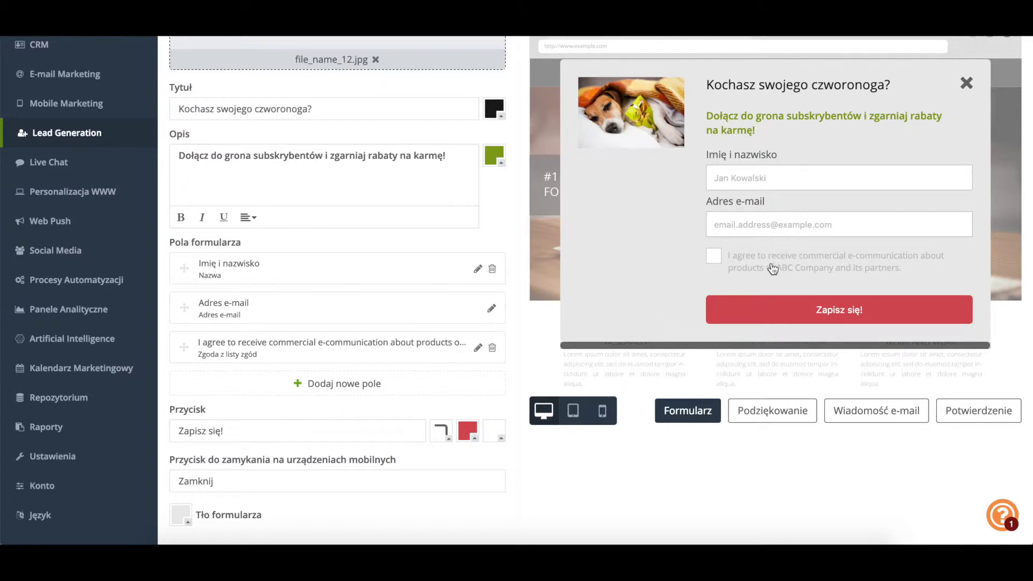
# - Change the form button's label to "Zapisz!" and give the button rounded corners
pyautogui.scroll(-2, 506, 401)
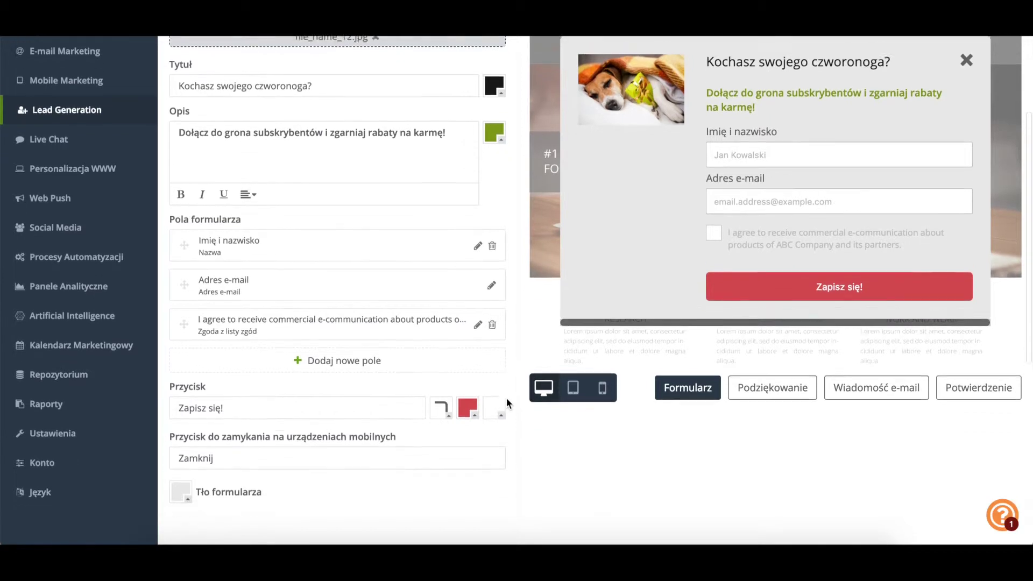
pyautogui.scroll(1, 506, 400)
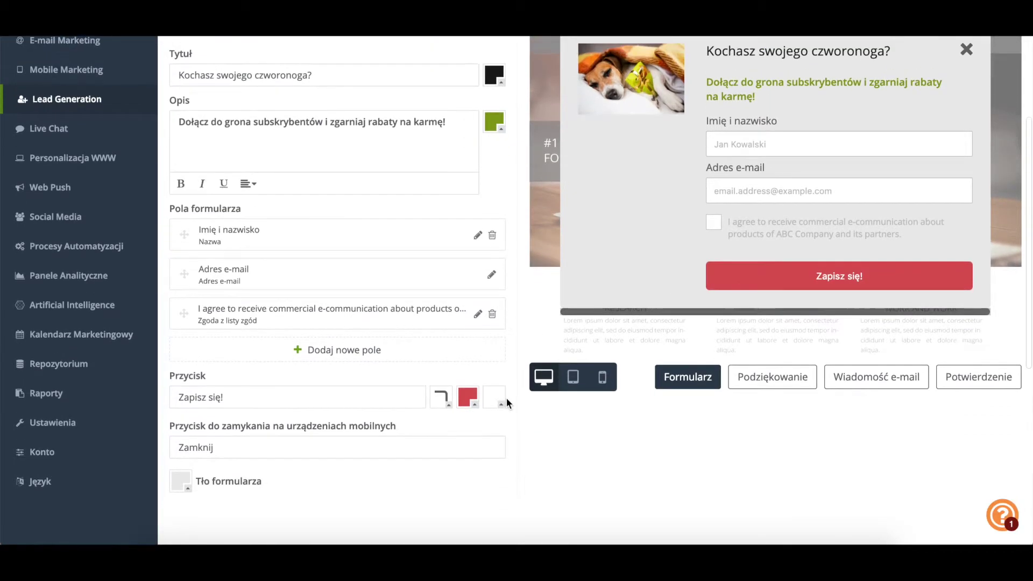
pyautogui.click(376, 393)
pyautogui.press('BackSpace')
pyautogui.press('BackSpace')
pyautogui.press('BackSpace')
pyautogui.press('BackSpace')
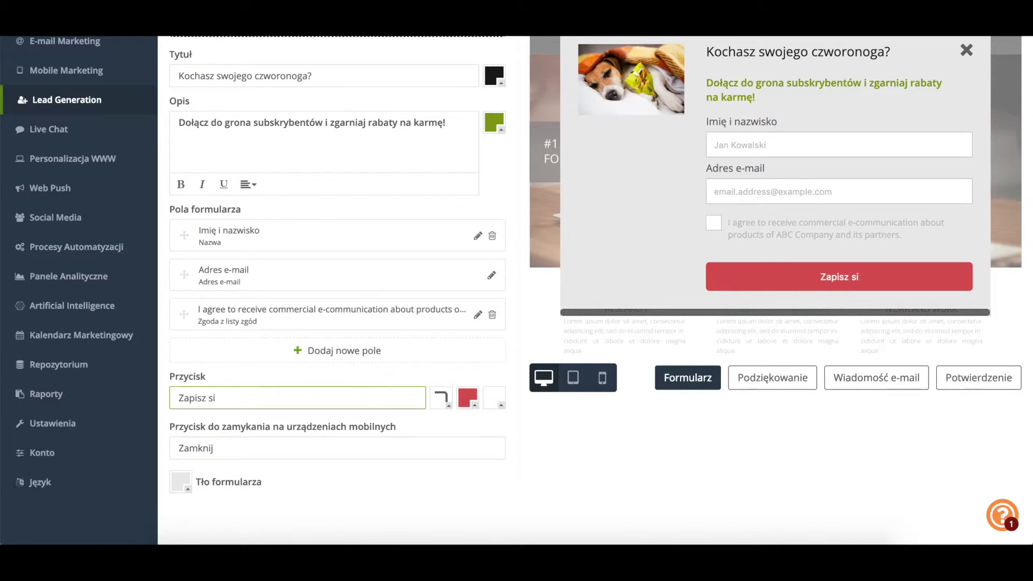
pyautogui.click(441, 416)
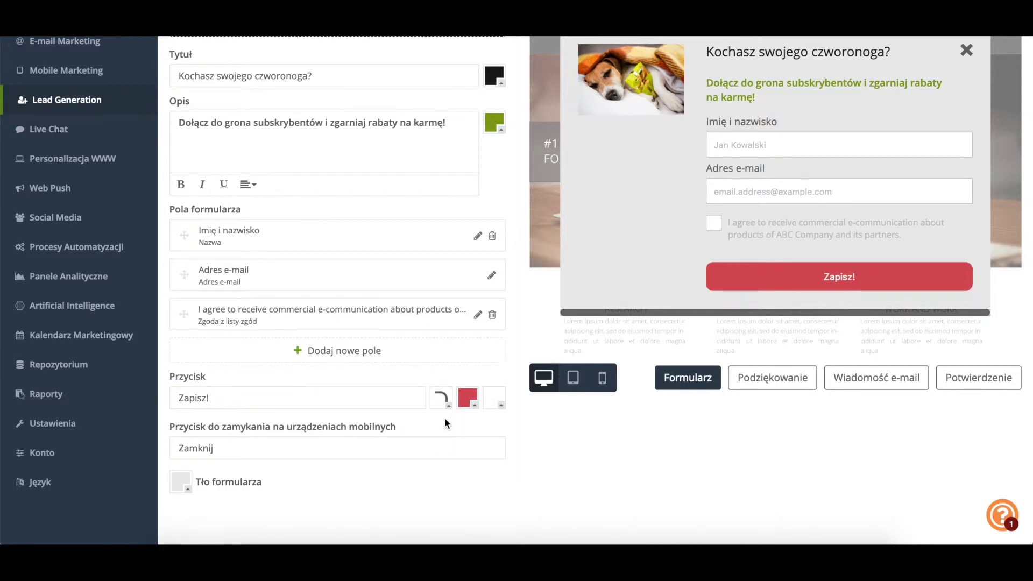
# - Set the form button's background colour to olive green (#97ab1e) and check its text colour setting
pyautogui.click(469, 399)
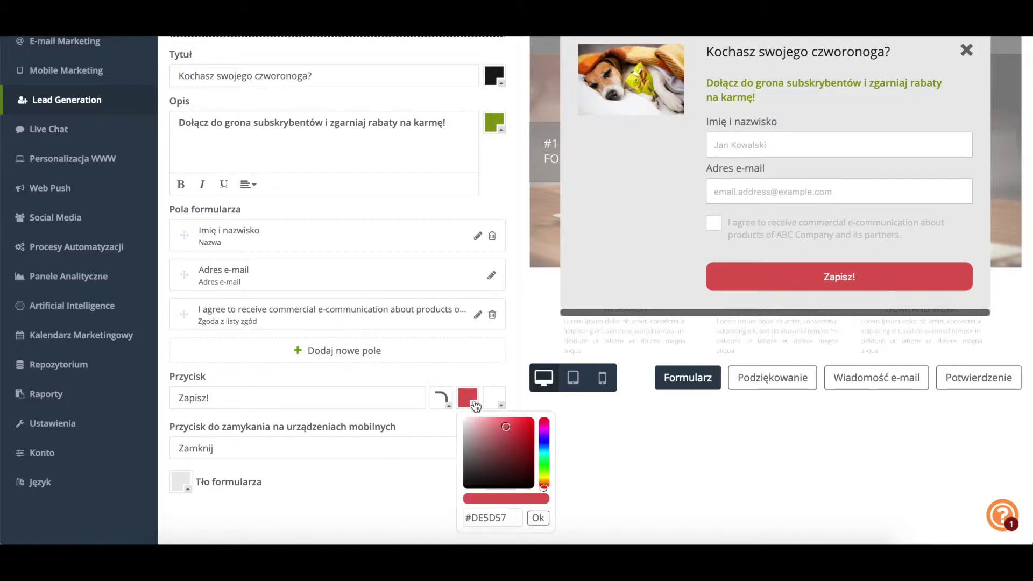
pyautogui.click(545, 476)
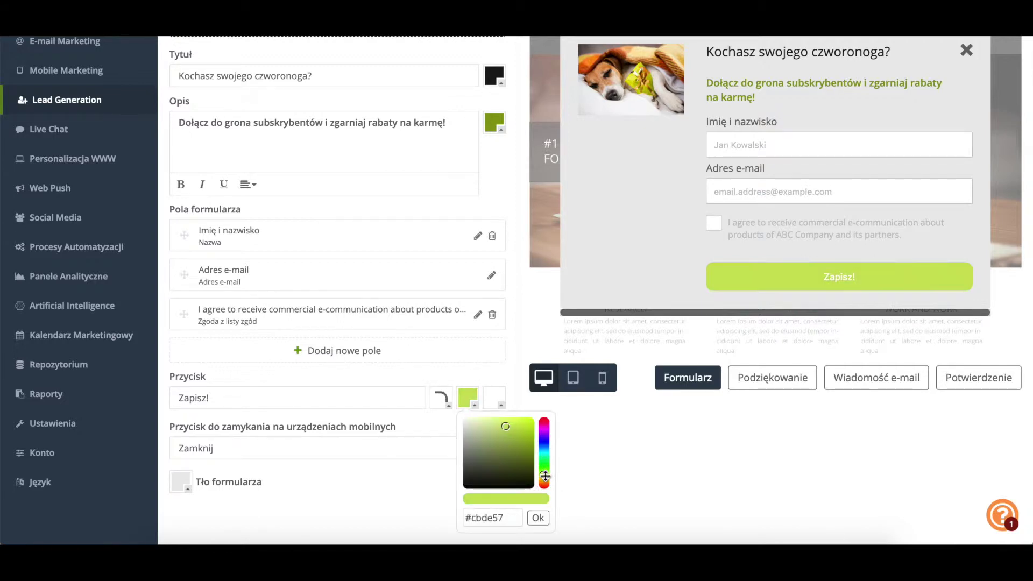
pyautogui.click(530, 453)
pyautogui.moveTo(529, 453); pyautogui.dragTo(522, 442)
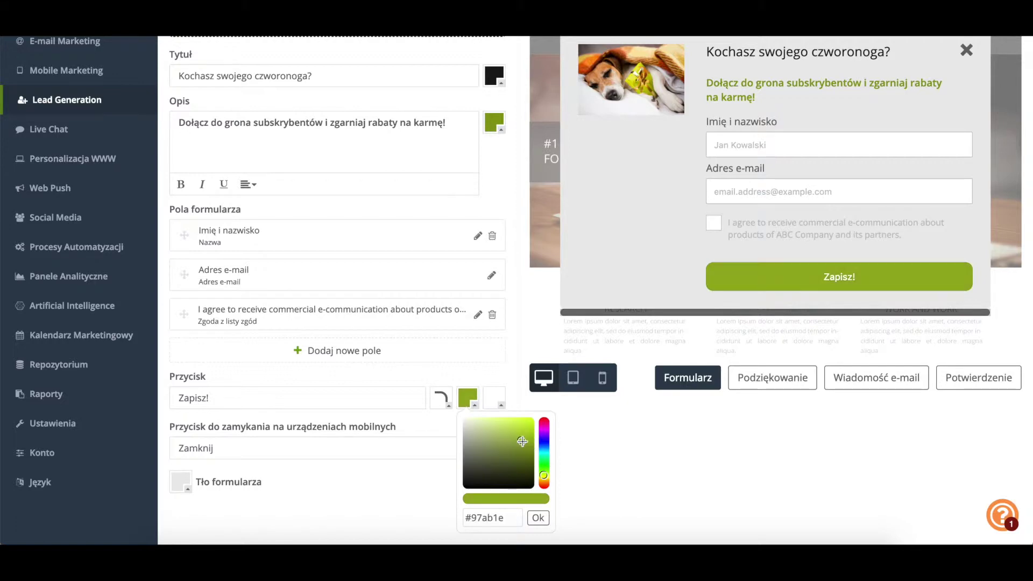
pyautogui.click(539, 518)
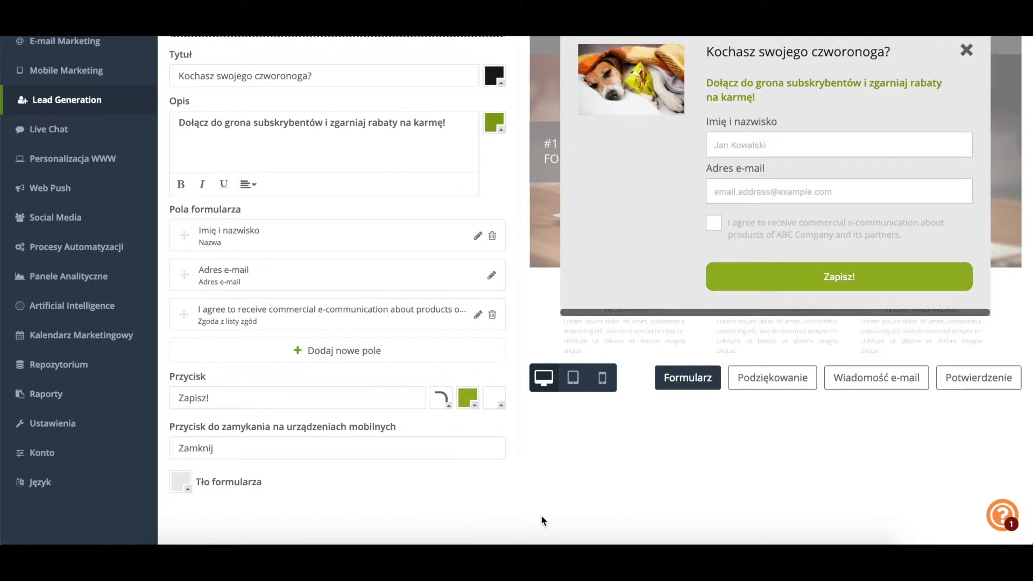
pyautogui.click(496, 399)
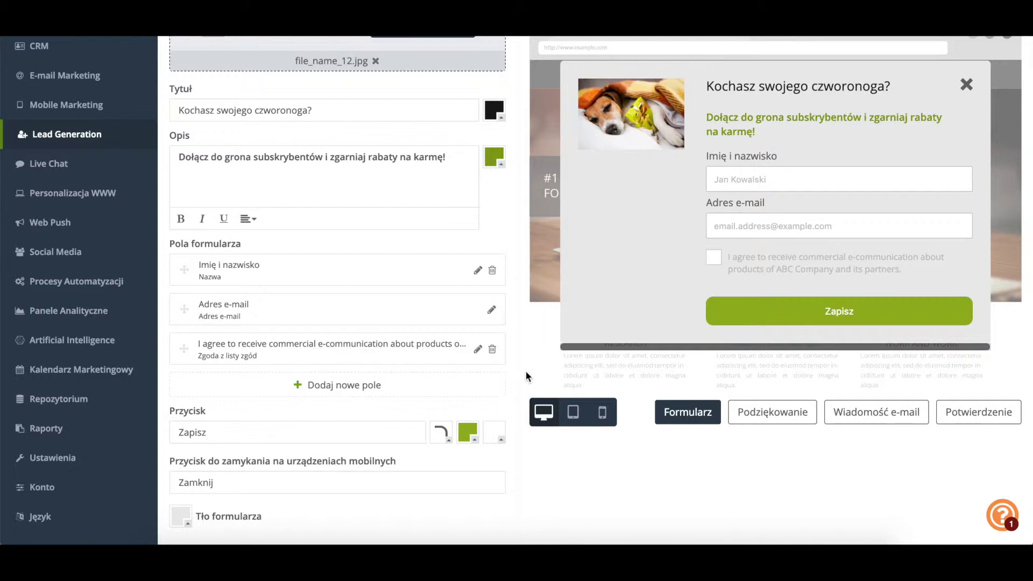
# - Preview the form on a mobile phone down to its closing button, and return to the desktop preview
pyautogui.click(602, 412)
pyautogui.click(761, 304)
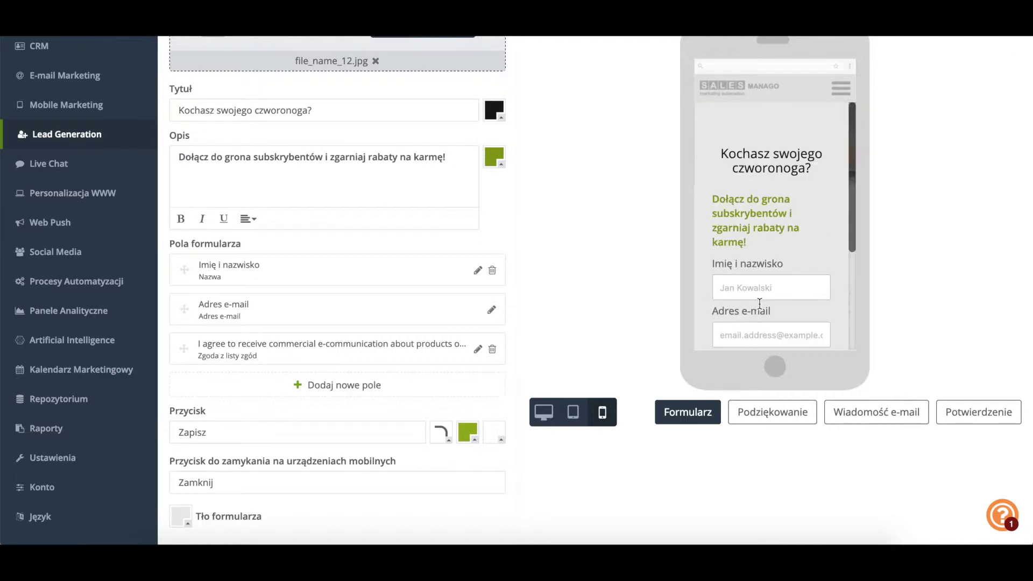
pyautogui.scroll(-3, 760, 304)
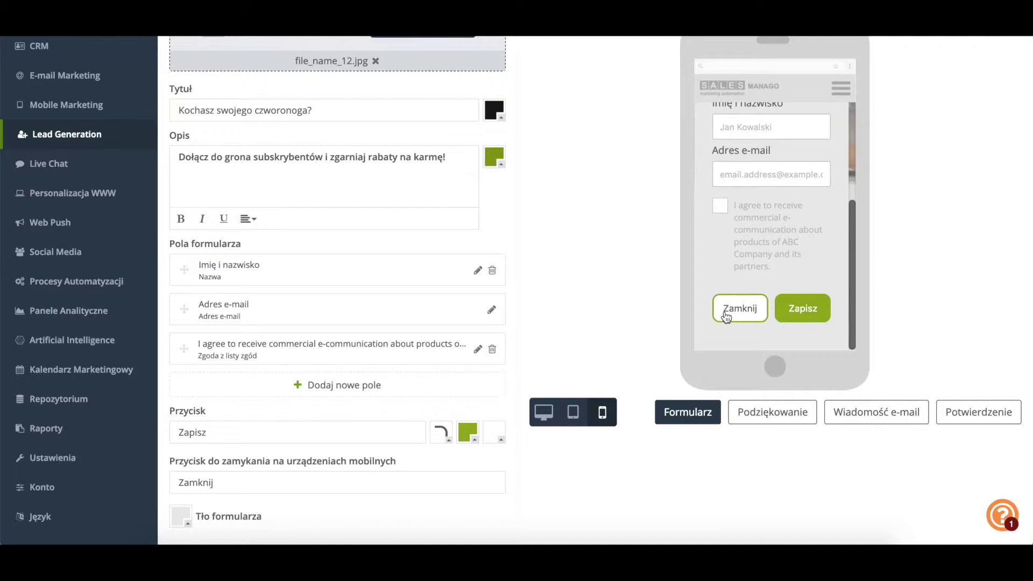
pyautogui.click(342, 479)
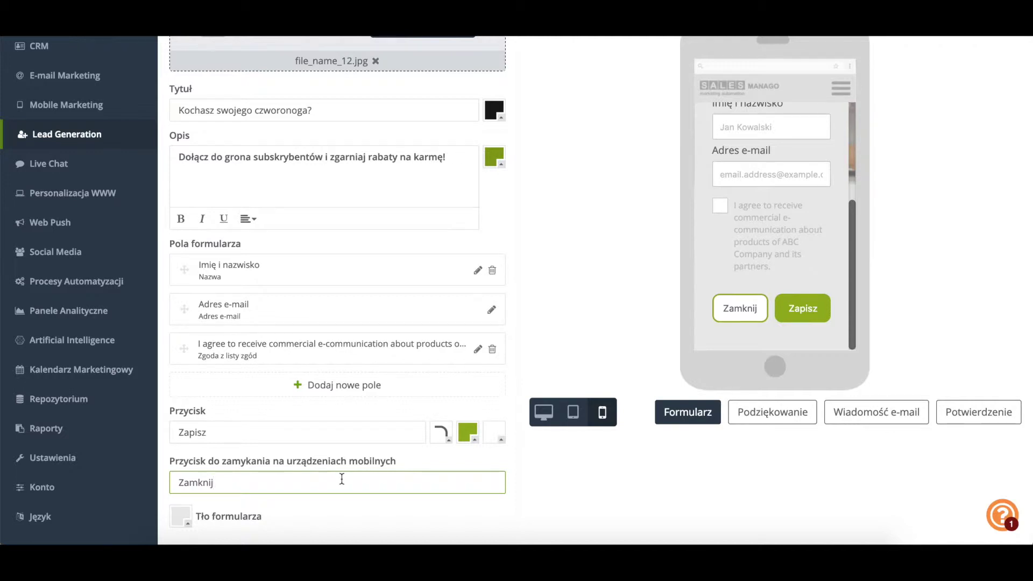
pyautogui.scroll(-1, 341, 478)
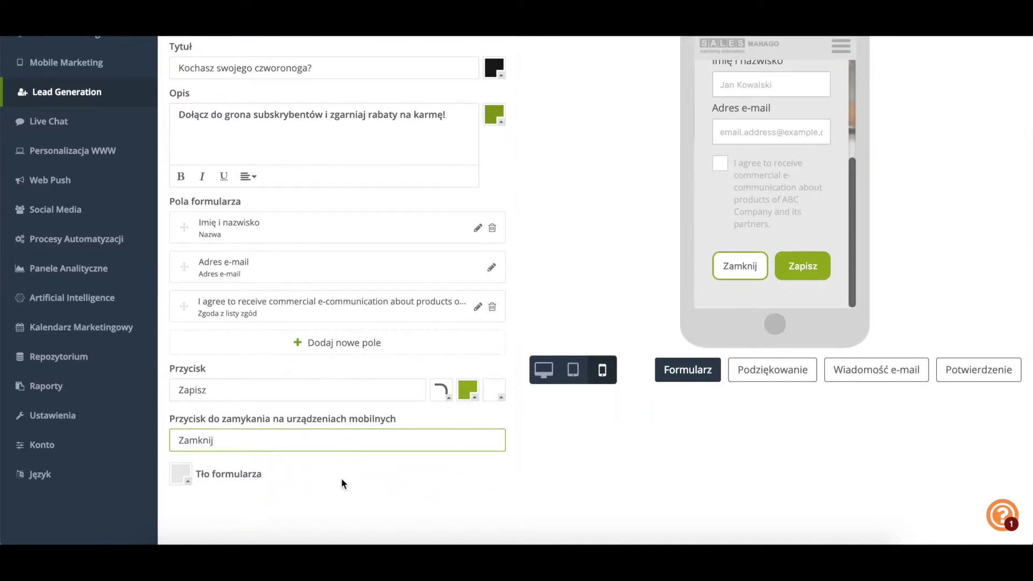
pyautogui.click(544, 370)
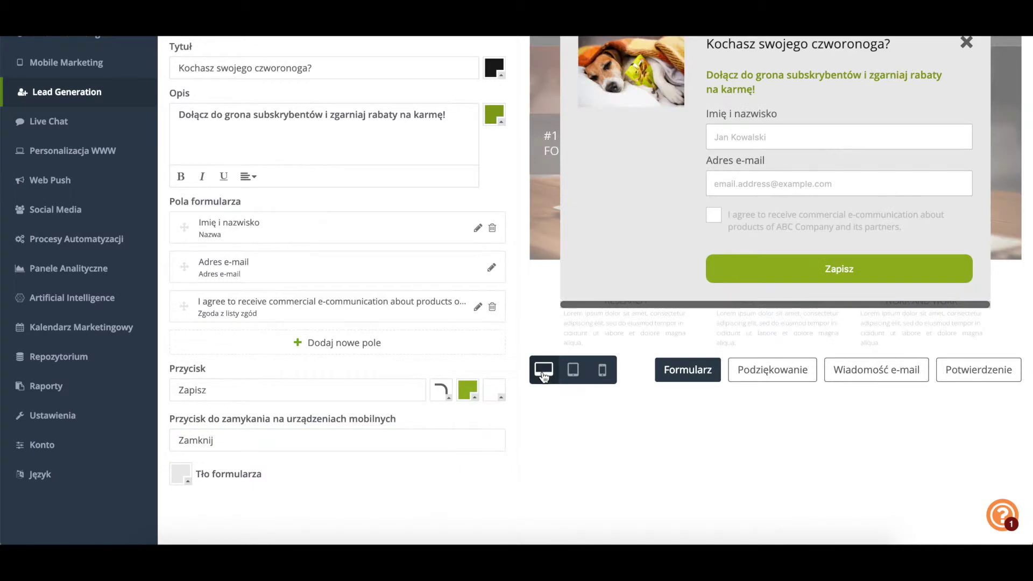
# - Set the form's background colour to white
pyautogui.scroll(1, 543, 375)
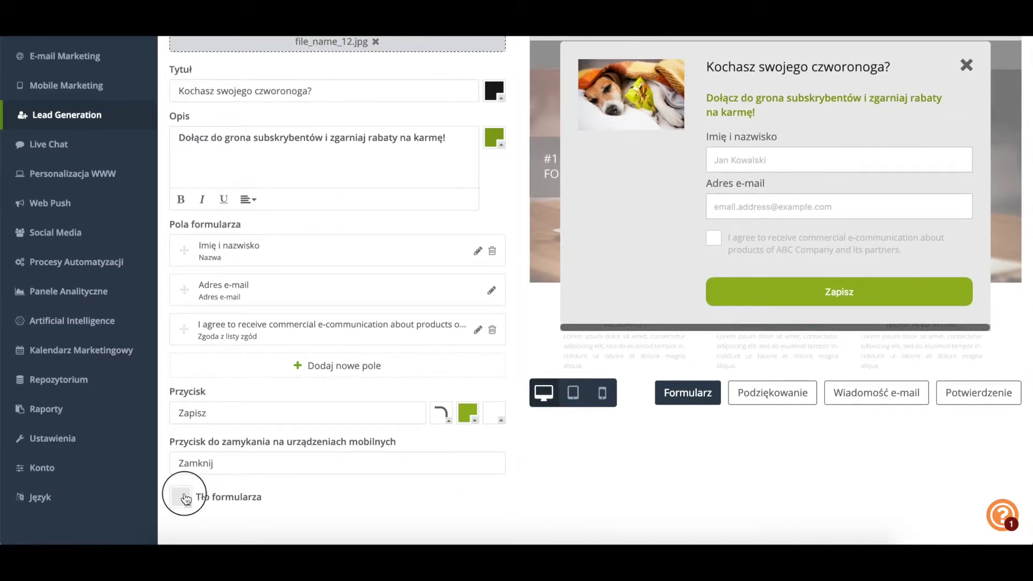
pyautogui.click(186, 500)
pyautogui.click(174, 513)
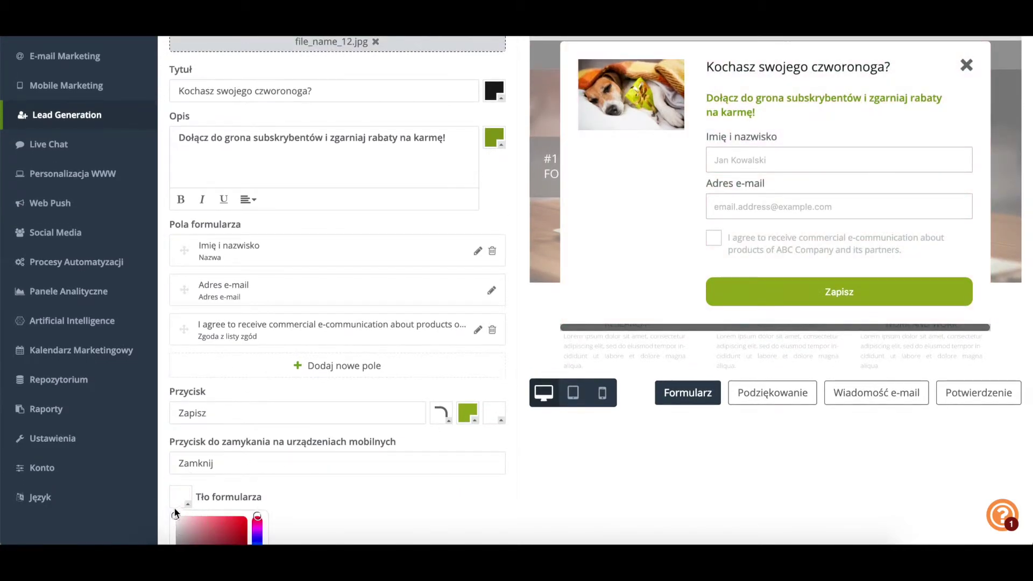
pyautogui.scroll(-5, 308, 497)
pyautogui.click(249, 496)
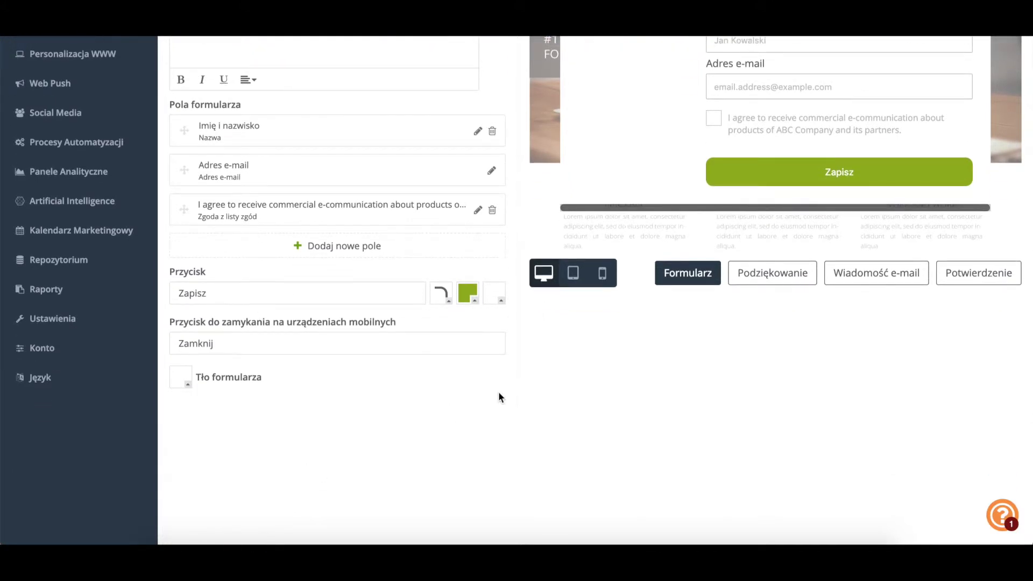
# - Proceed to the thank-you stage and replace its default image with the gallery picture of the dog sleeping on a blue sofa
pyautogui.scroll(7, 532, 382)
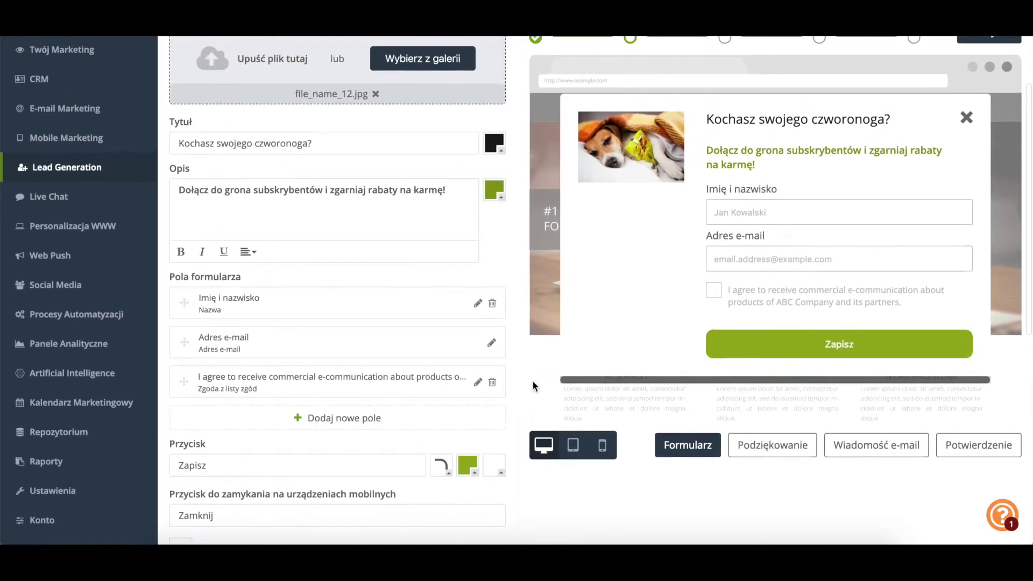
pyautogui.scroll(3, 533, 382)
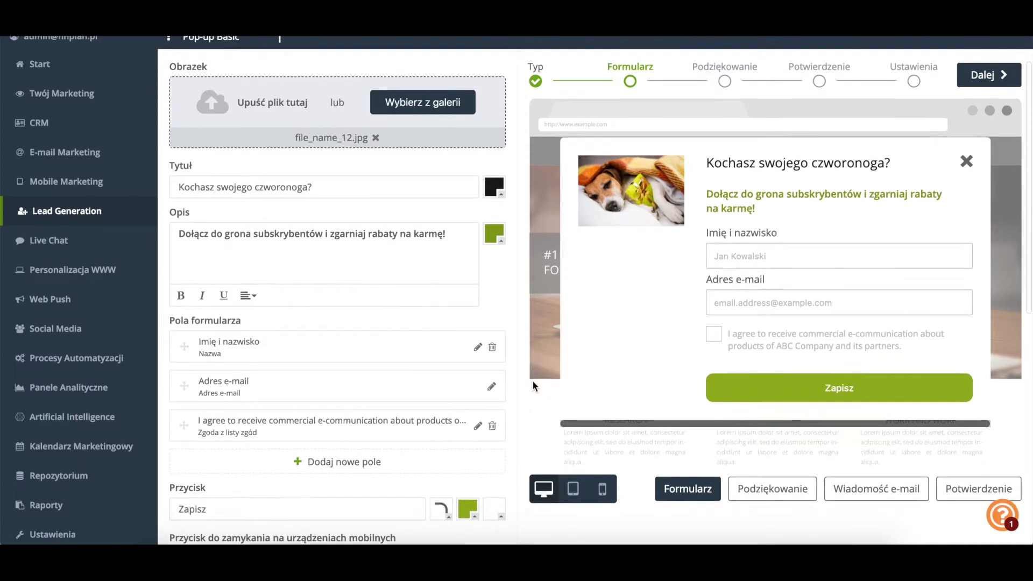
pyautogui.click(993, 84)
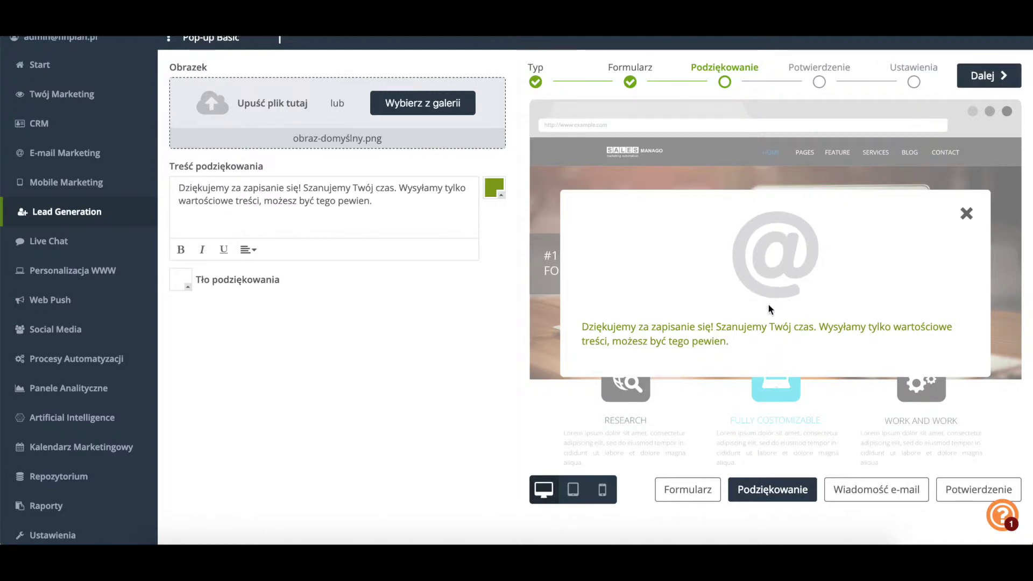
pyautogui.click(458, 104)
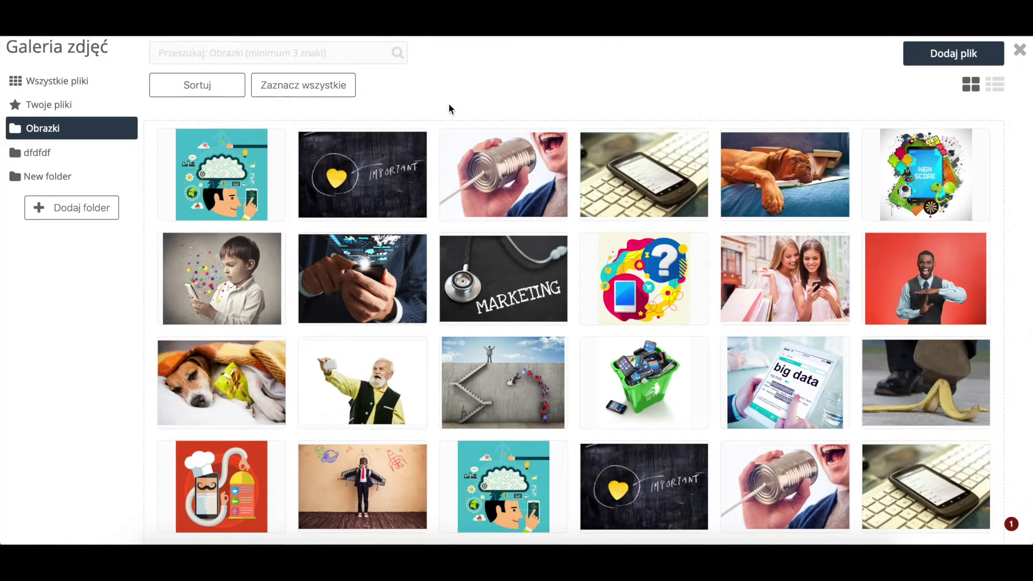
pyautogui.click(785, 173)
pyautogui.click(904, 190)
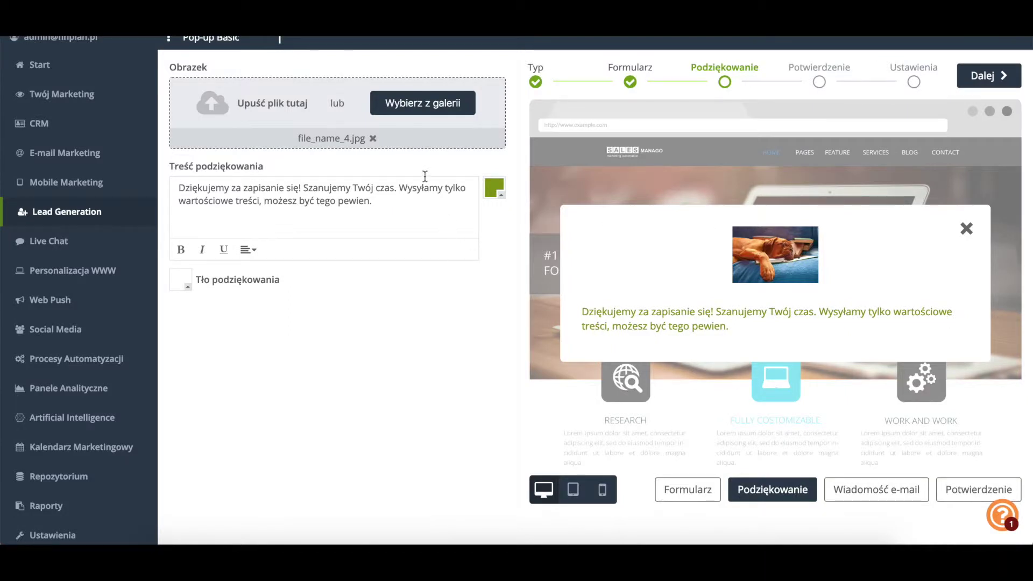
# - Colour the thank-you message text blue (#225aad)
pyautogui.click(416, 203)
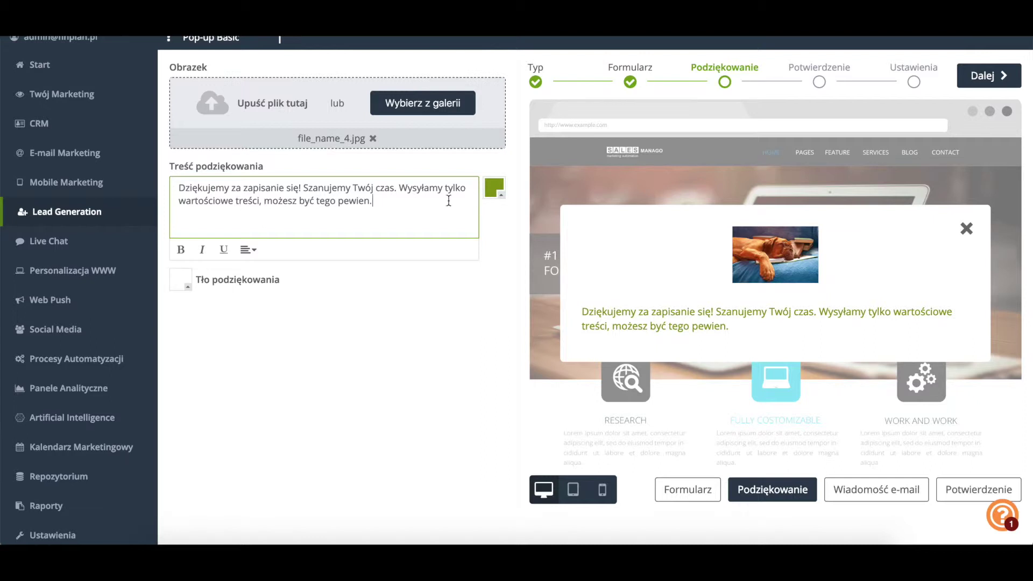
pyautogui.click(494, 187)
pyautogui.click(570, 237)
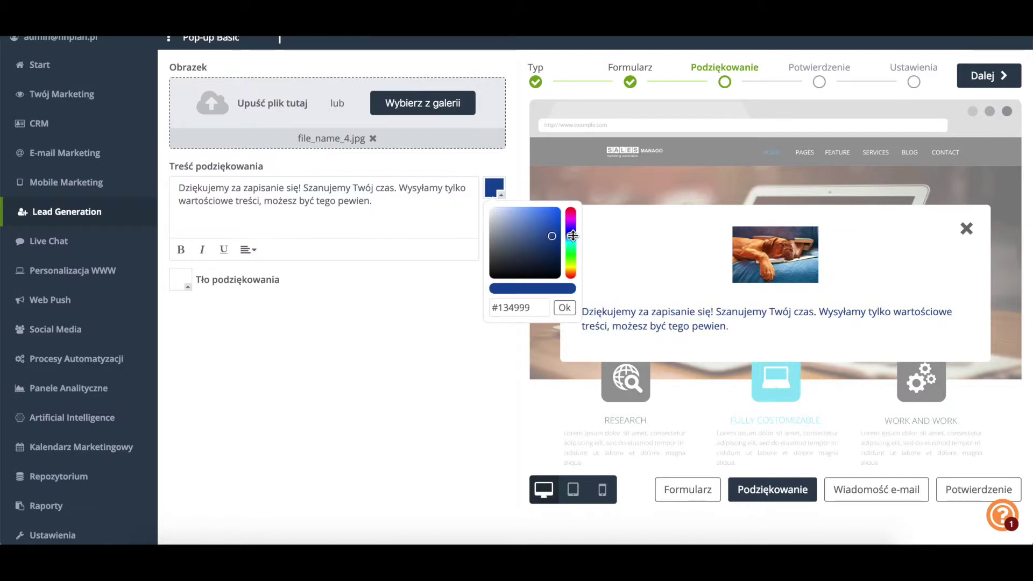
pyautogui.click(547, 230)
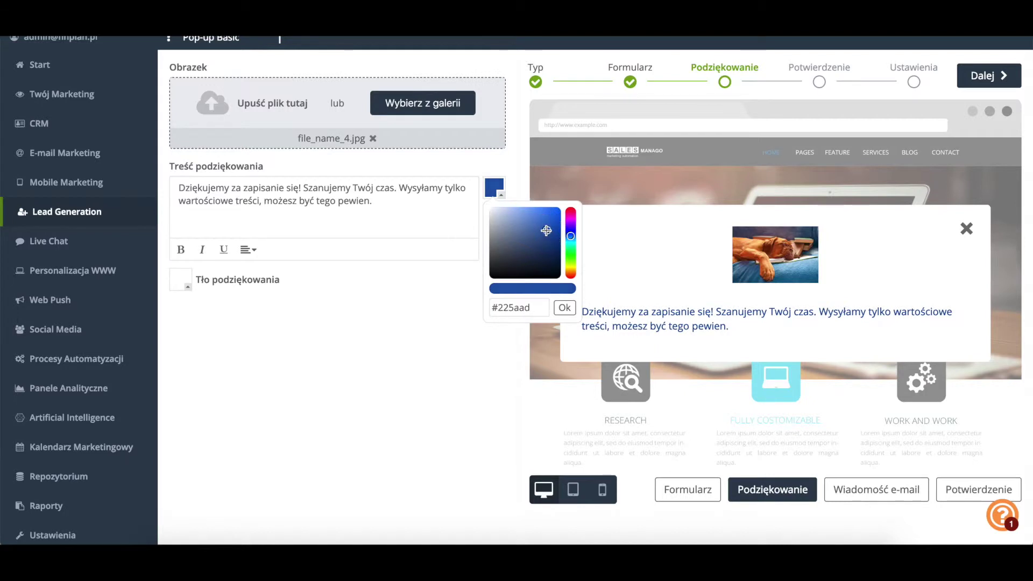
pyautogui.click(564, 309)
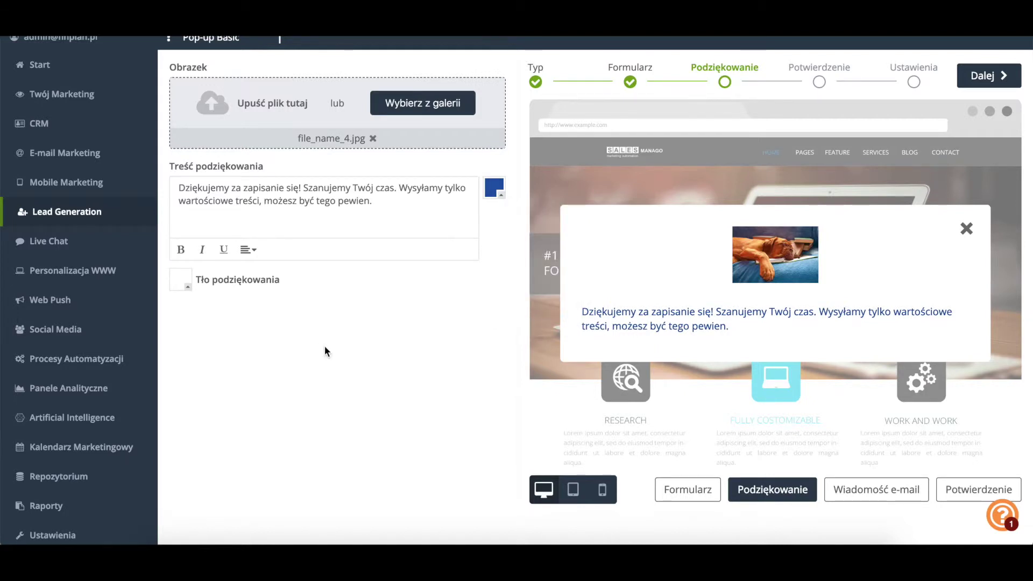
# - Set the thank-you message's background colour to white (#ffffff)
pyautogui.click(181, 281)
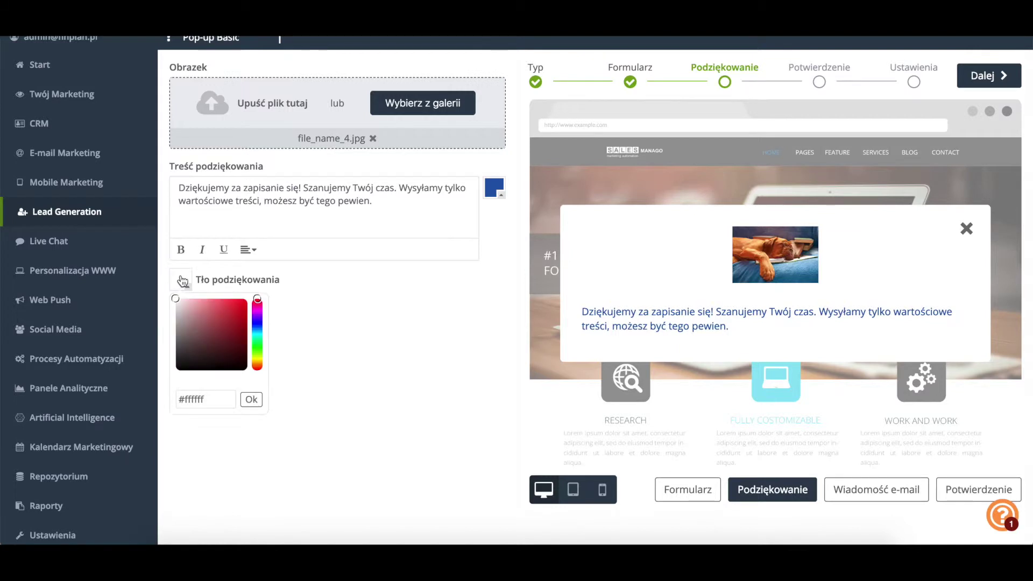
pyautogui.moveTo(196, 325); pyautogui.dragTo(168, 299)
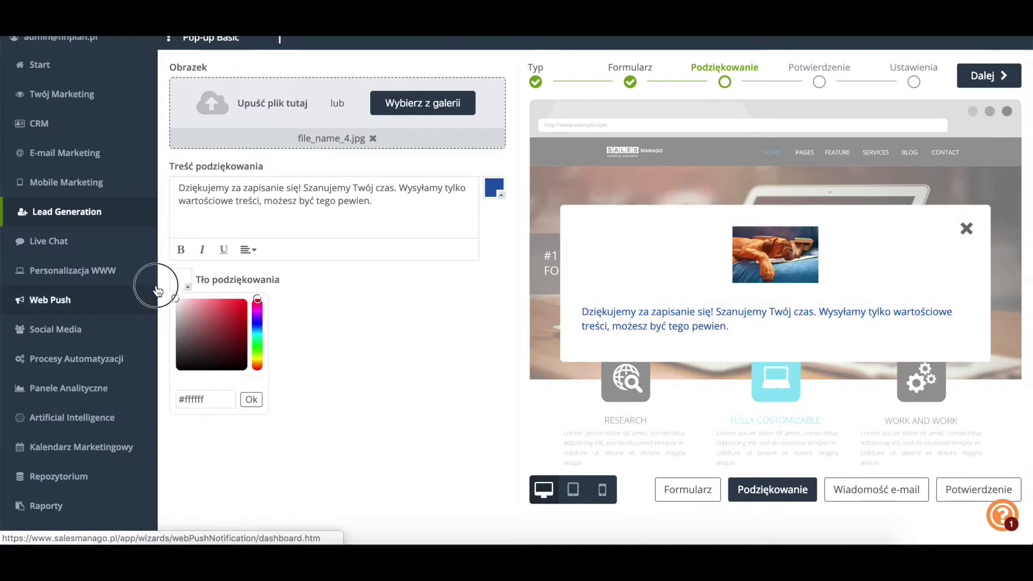
pyautogui.click(251, 399)
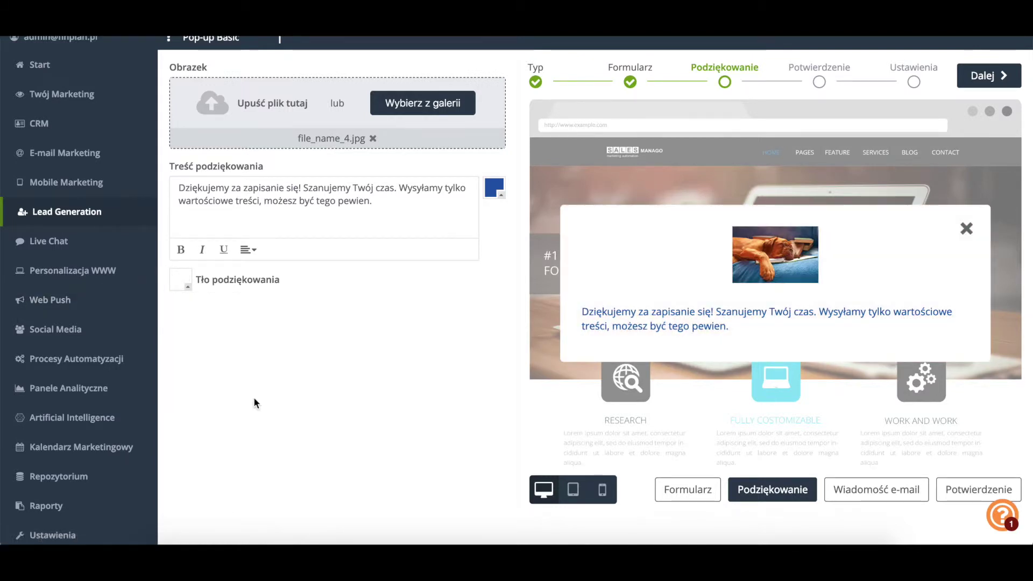
# - Proceed to the confirmation stage and examine the default confirmation e-mail preview down to its button
pyautogui.click(981, 78)
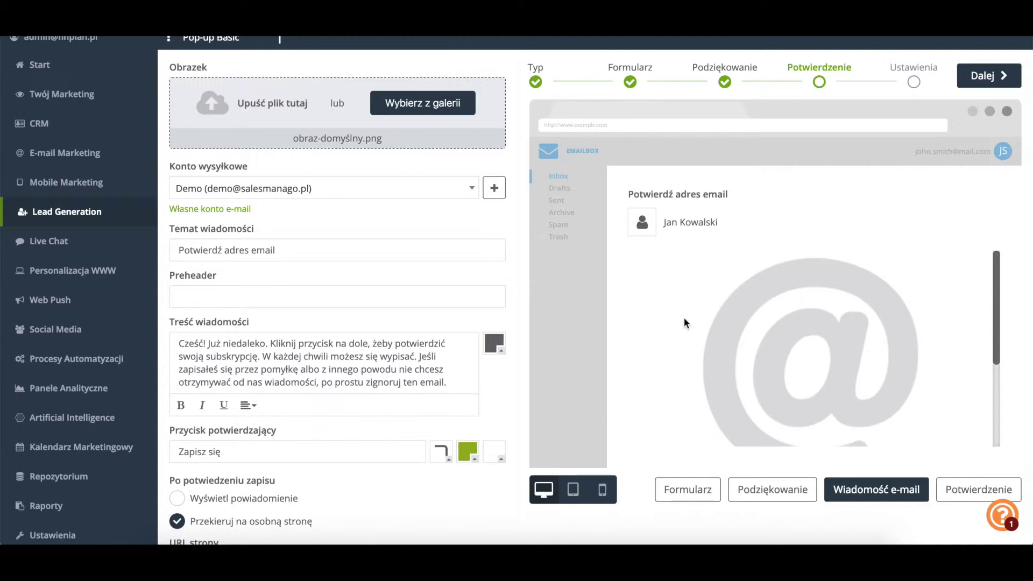
pyautogui.scroll(-3, 684, 322)
pyautogui.scroll(-2, 684, 322)
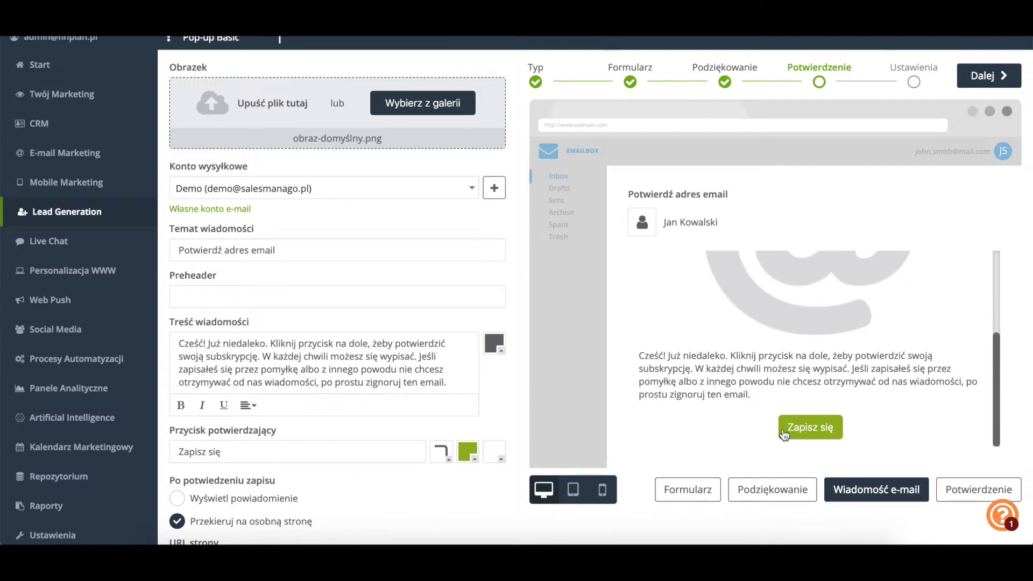
pyautogui.scroll(5, 784, 433)
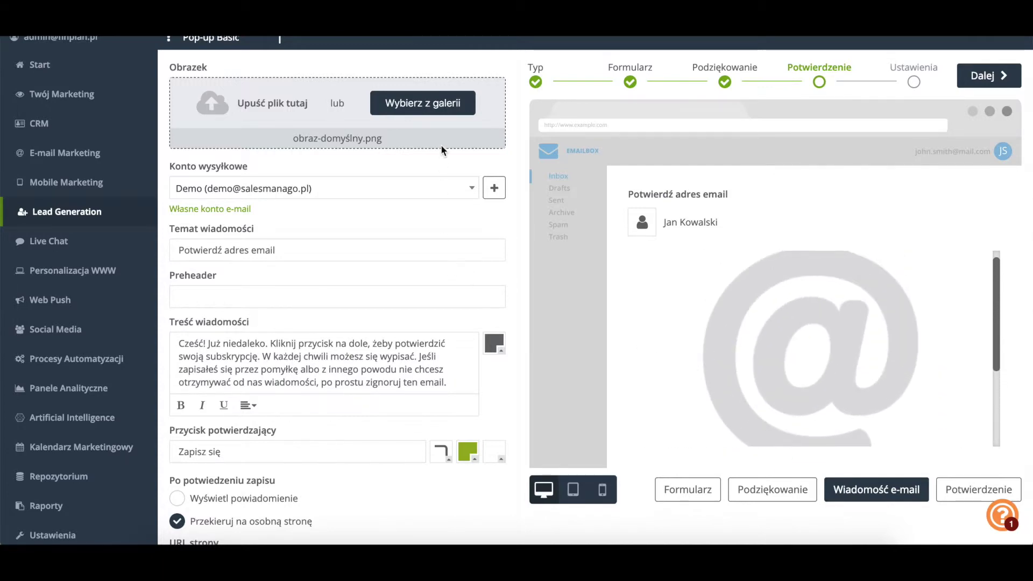
# - Replace the confirmation e-mail's default image with the gallery picture of the dog sleeping under a blanket, file_name_12.jpg, and check the preview
pyautogui.click(422, 104)
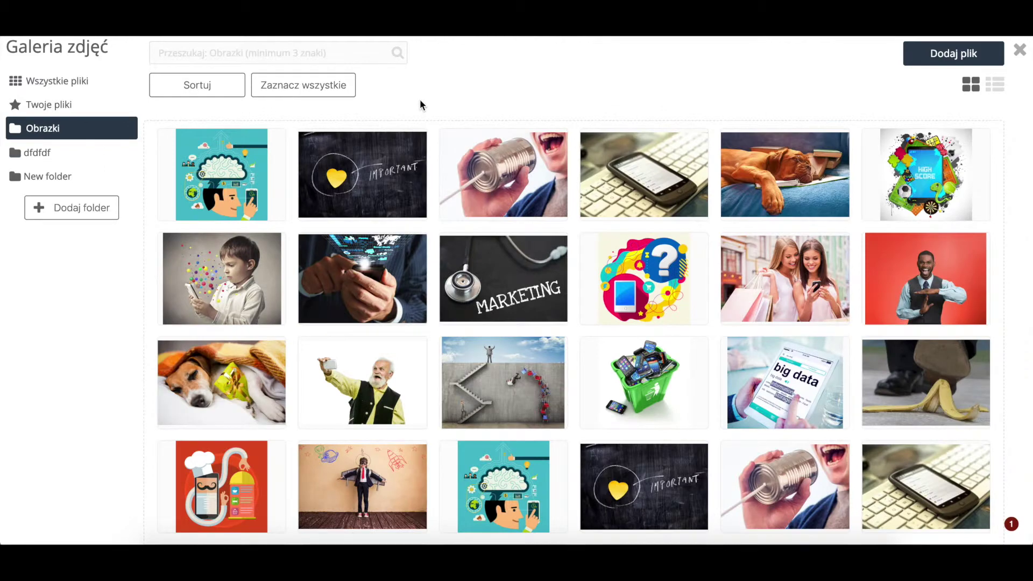
pyautogui.click(222, 380)
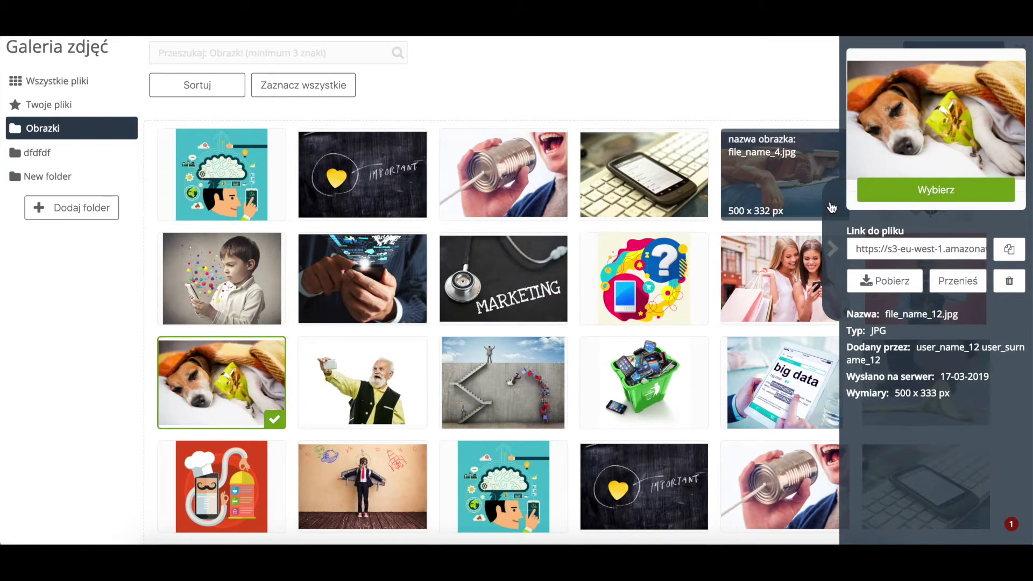
pyautogui.click(896, 204)
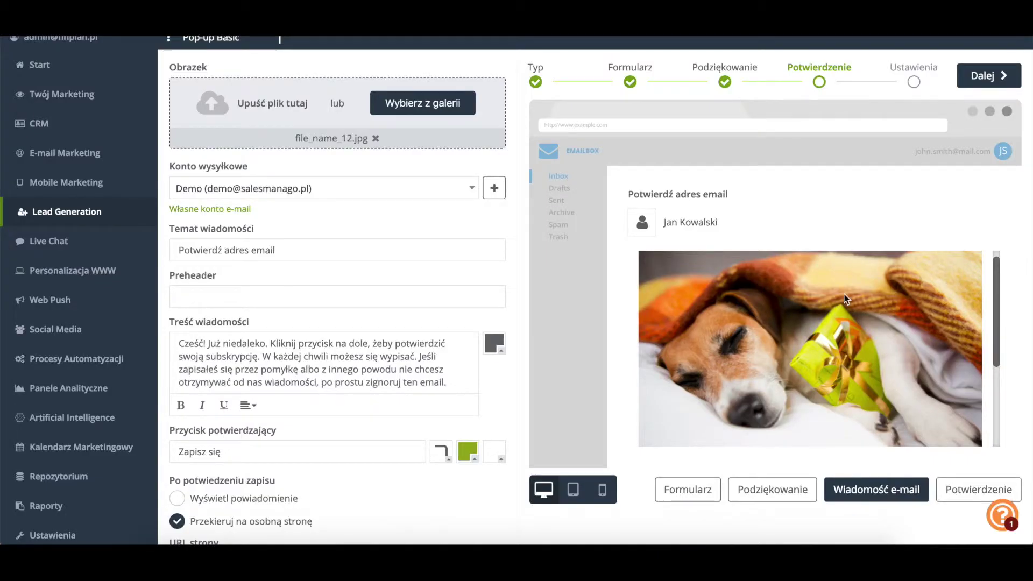
pyautogui.scroll(-2, 844, 297)
pyautogui.scroll(-1, 844, 297)
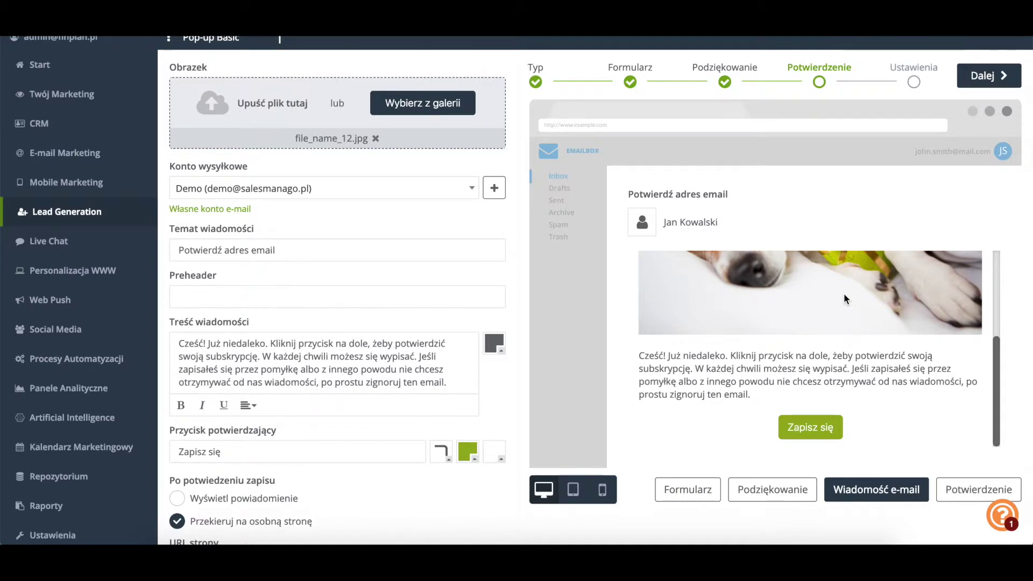
# - Choose the Demo sending account and extend the message subject to "Potwierdź adres email - dołącz do grona subskrybentów"
pyautogui.click(341, 191)
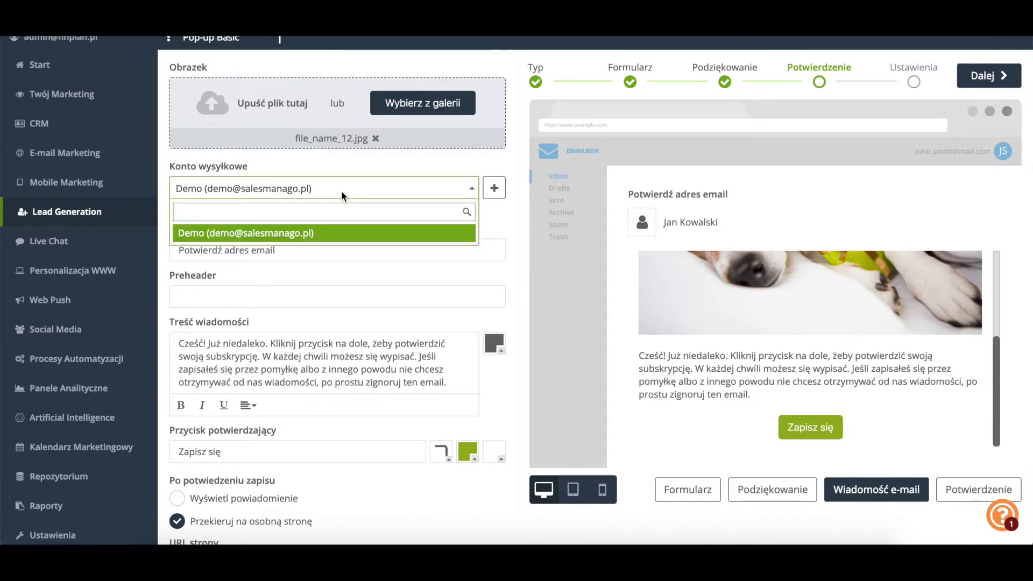
pyautogui.click(333, 233)
pyautogui.click(331, 251)
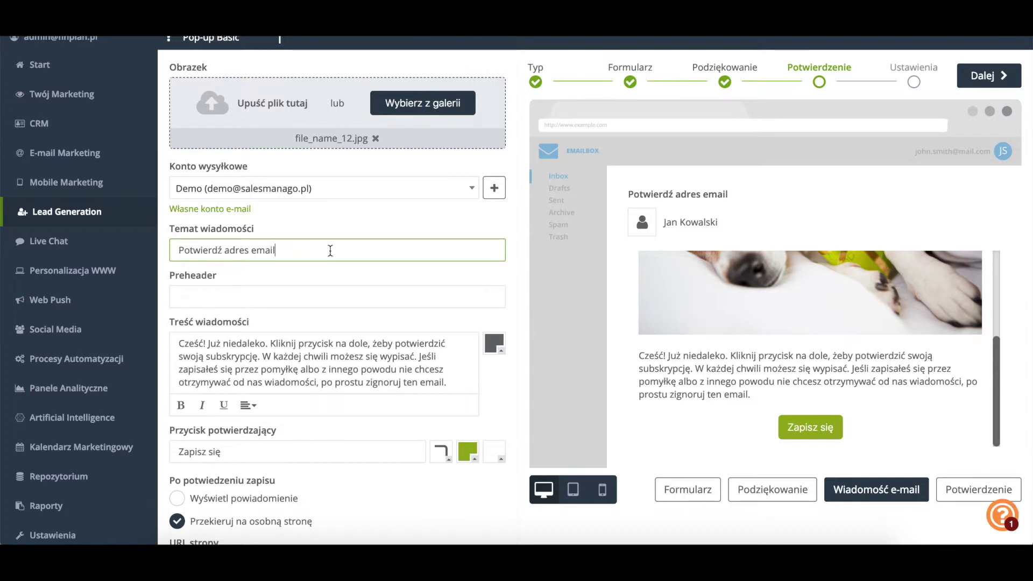
pyautogui.write('- dołącz do grona s')
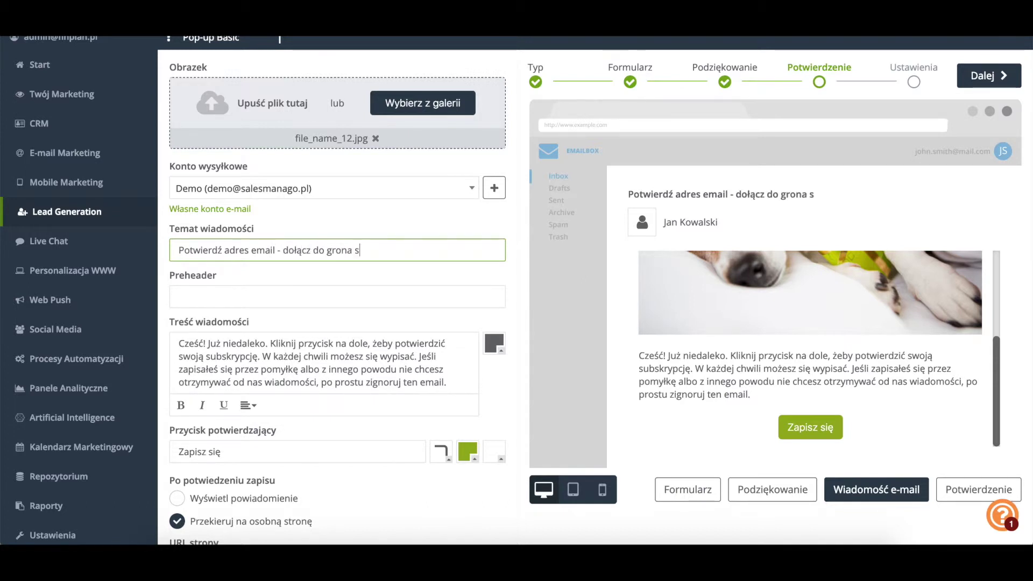
pyautogui.write('ubskrybentów')
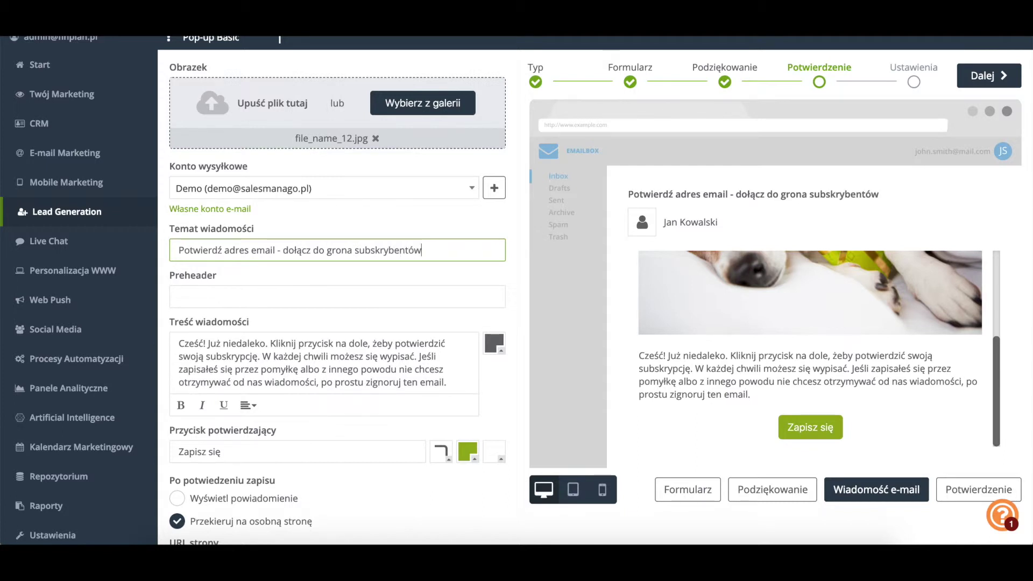
# - Enter "Zgarniaj rabaty na karmę!" as the confirmation e-mail's preheader
pyautogui.click(358, 296)
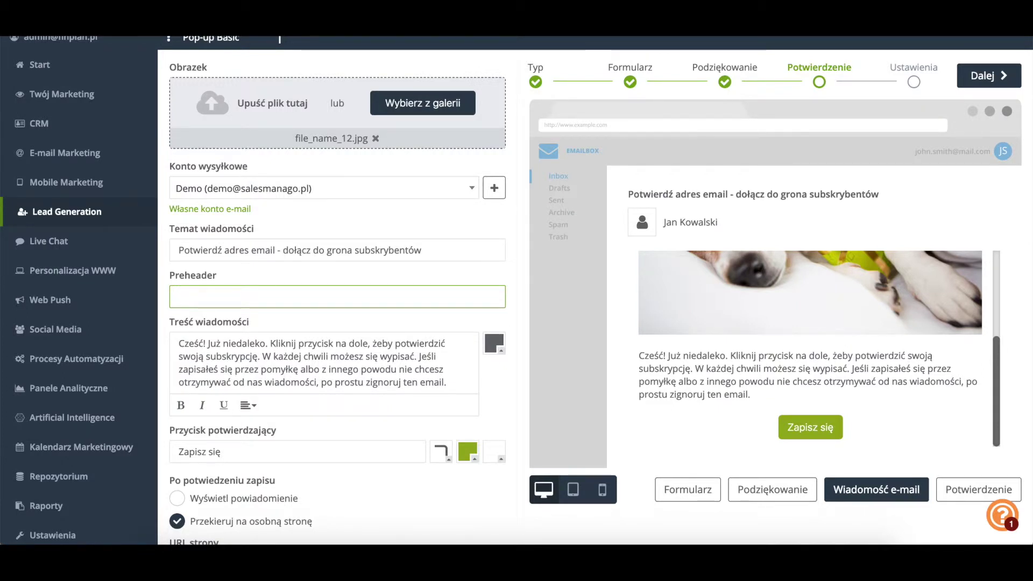
pyautogui.write('Zgarniaj rabaty na karmę!')
pyautogui.scroll(-1, 203, 353)
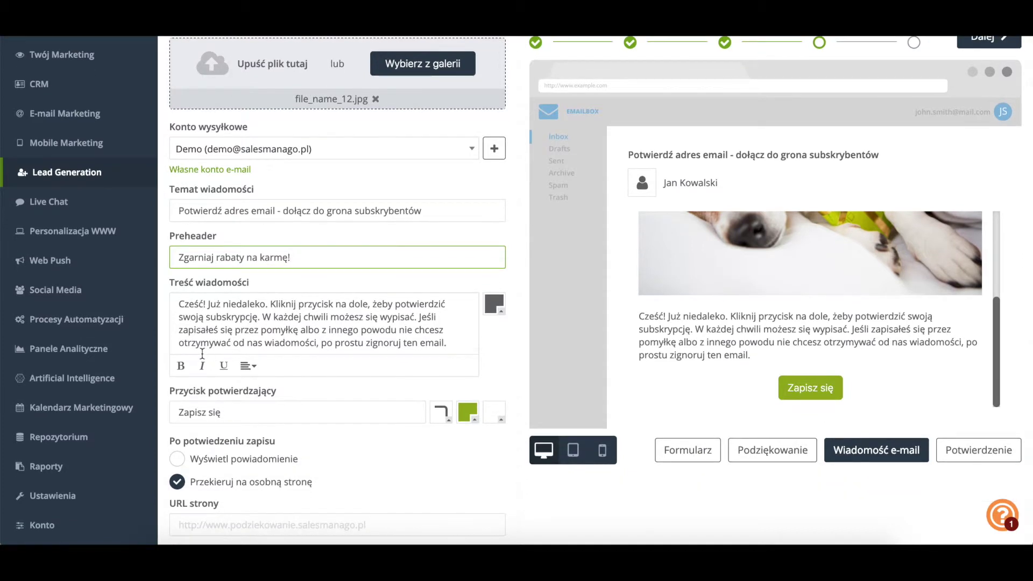
# - Centre the whole body text of the confirmation e-mail
pyautogui.click(378, 329)
pyautogui.scroll(-1, 379, 333)
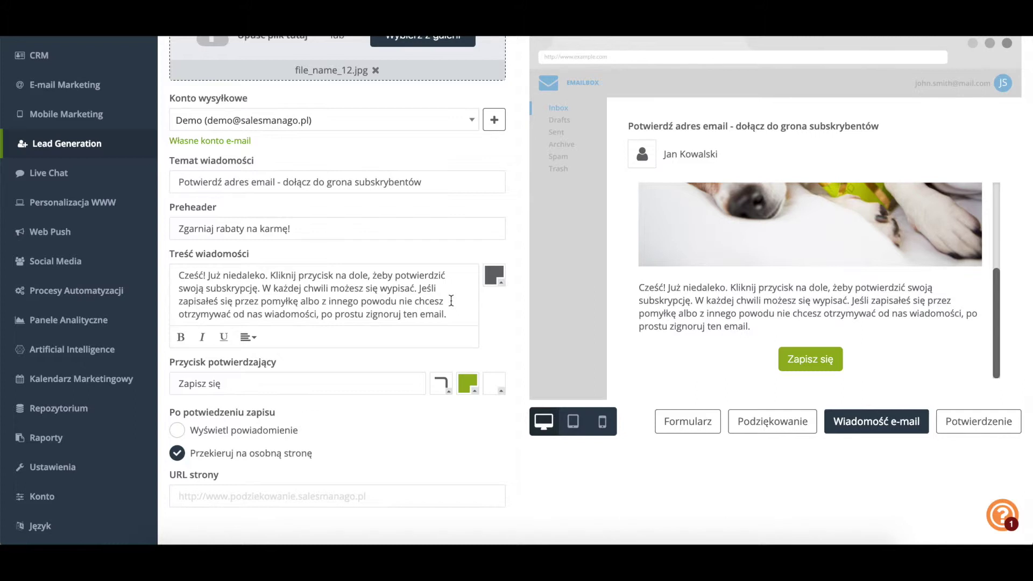
pyautogui.tripleClick(423, 300)
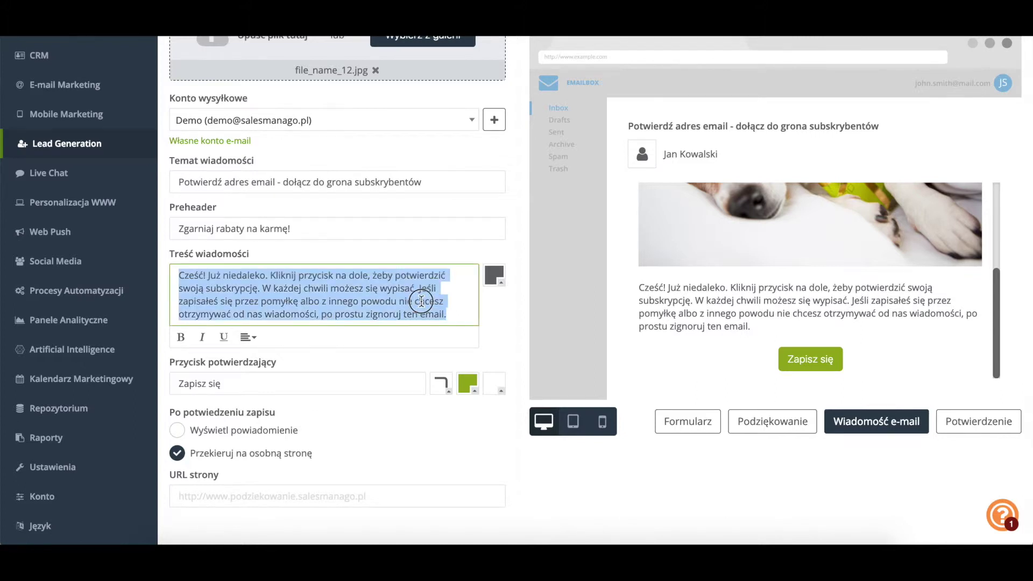
pyautogui.click(248, 337)
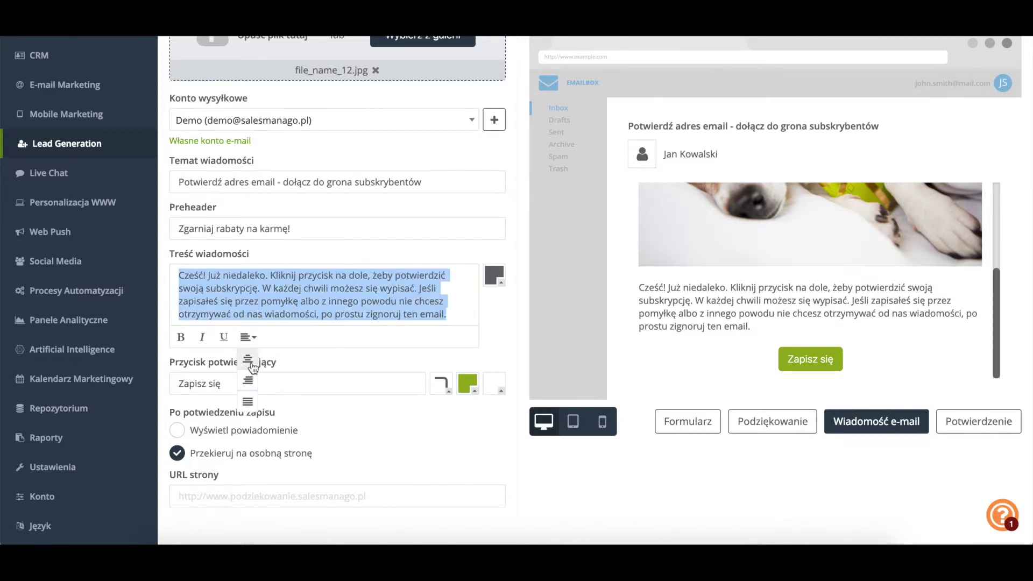
pyautogui.click(251, 365)
pyautogui.click(247, 294)
# - Put the greeting "Cześć!" on its own line, followed by a blank line, in the confirmation e-mail's body text
pyautogui.click(220, 275)
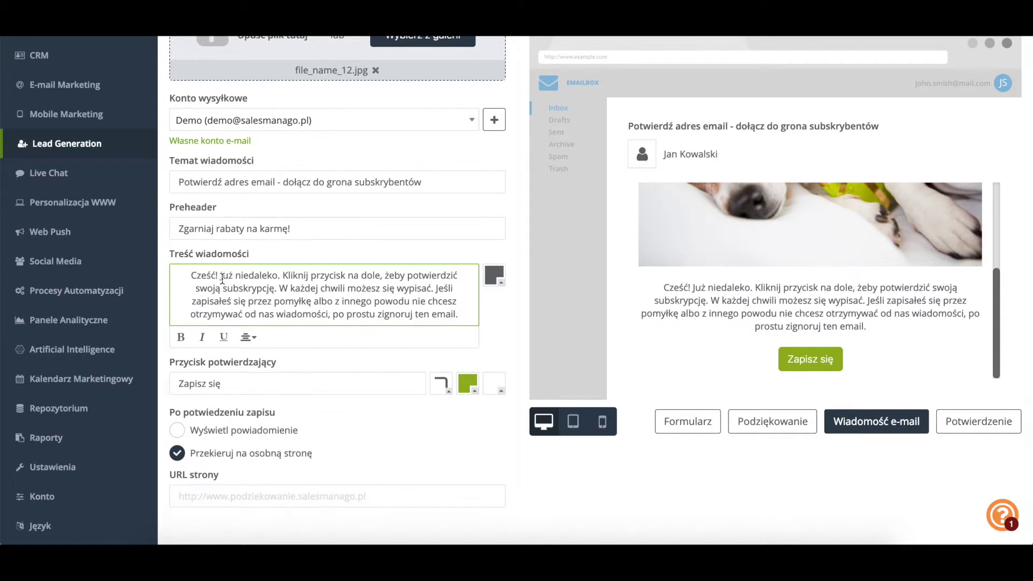
pyautogui.press('Return')
pyautogui.press('Return')
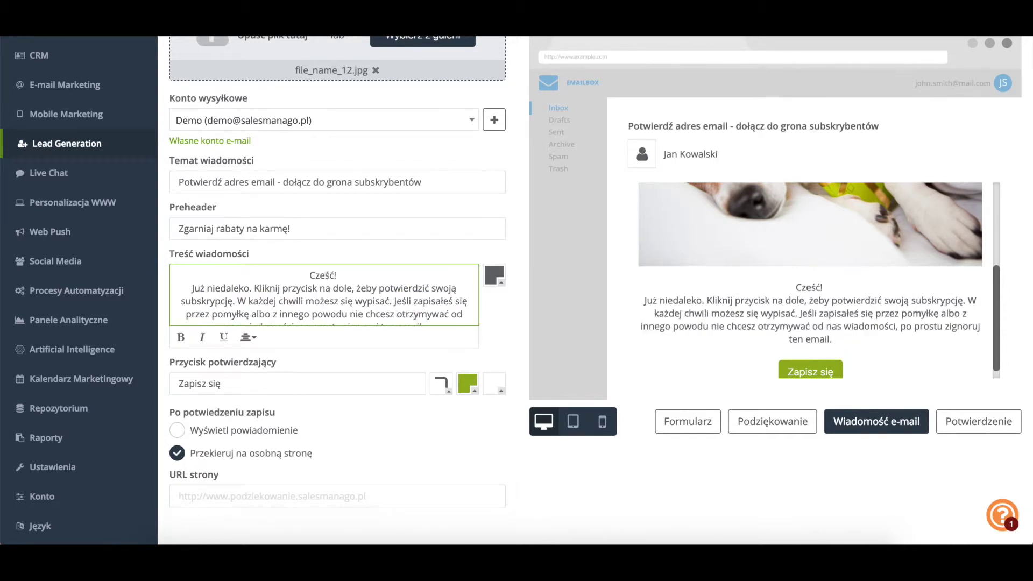
pyautogui.click(334, 274)
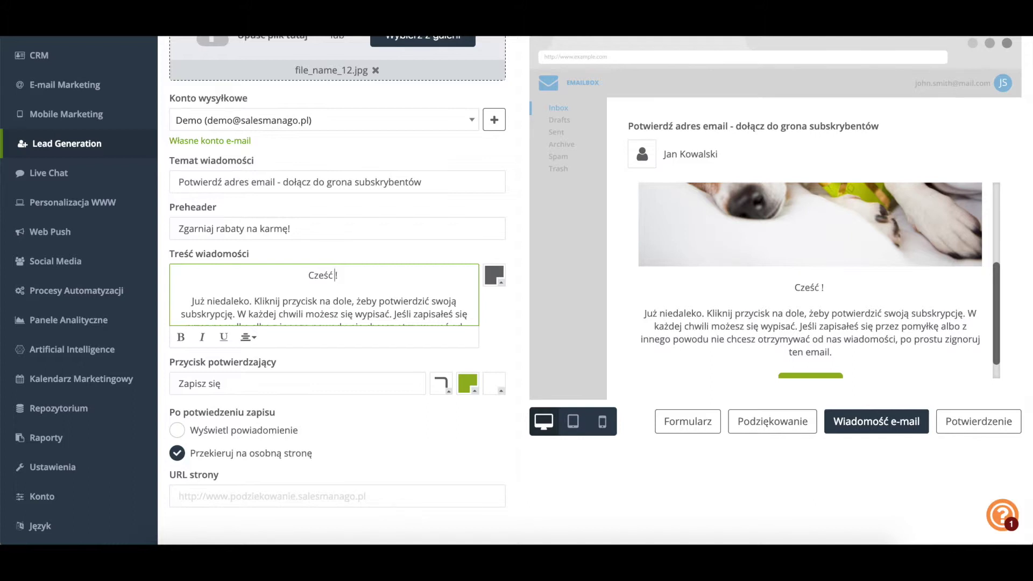
pyautogui.press('BackSpace')
# - Set the confirmation e-mail's body text colour to a lighter grey (#8b8d8f)
pyautogui.tripleClick(441, 299)
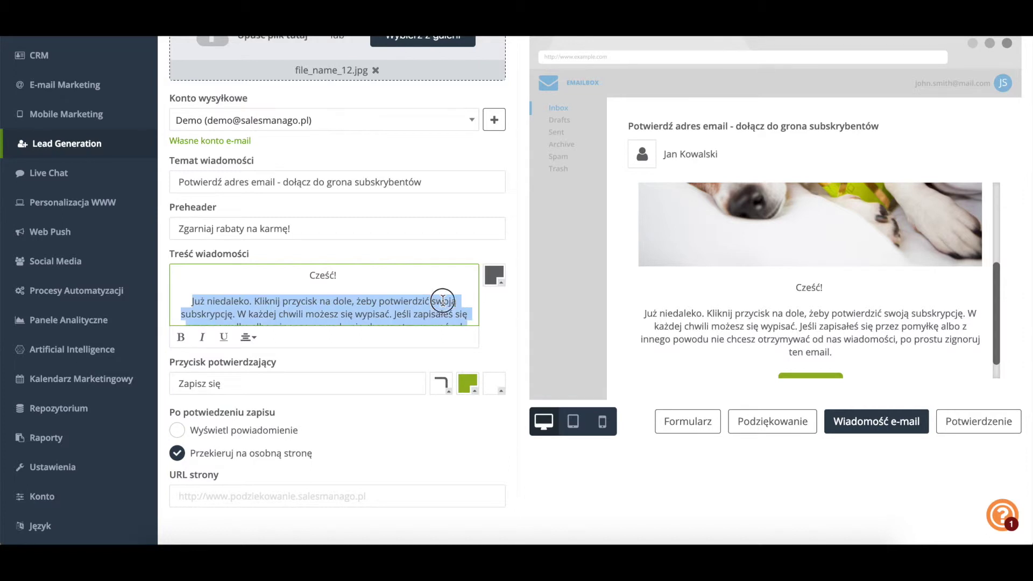
pyautogui.click(493, 275)
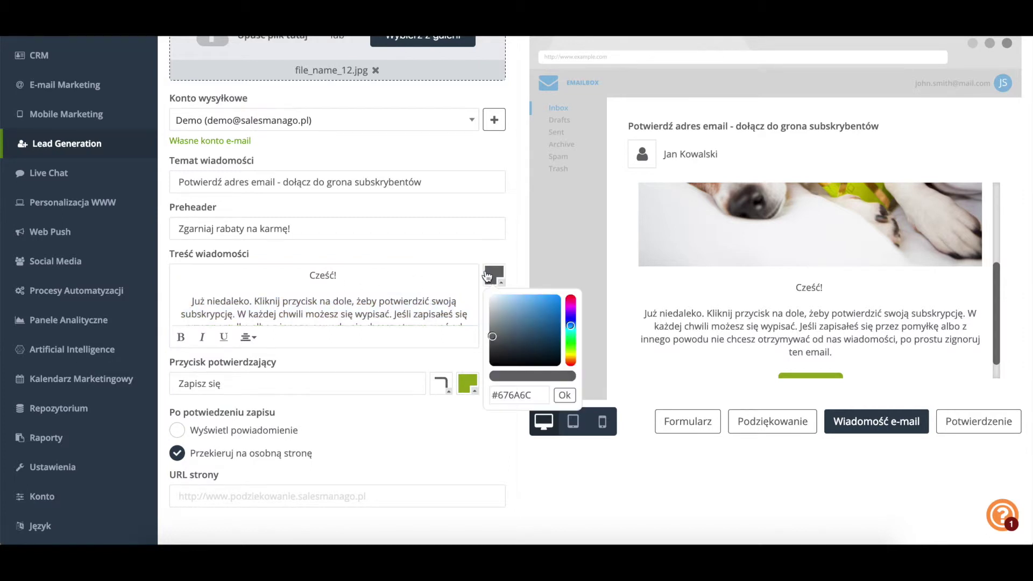
pyautogui.moveTo(494, 335); pyautogui.dragTo(491, 326)
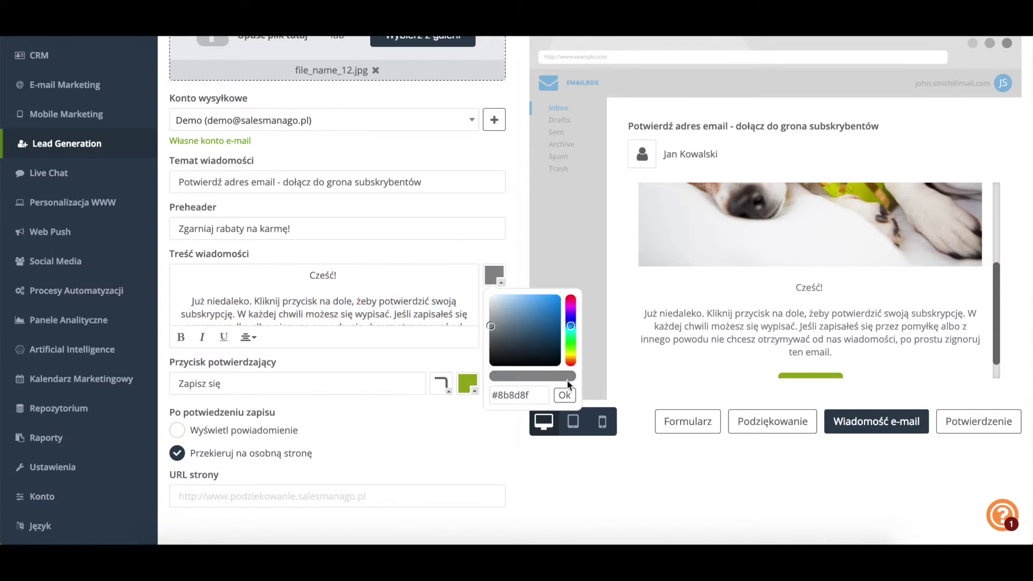
pyautogui.click(565, 396)
# - Replace the confirmation button's label with "POTWIERDZAM ZAPIS"
pyautogui.scroll(-1, 354, 363)
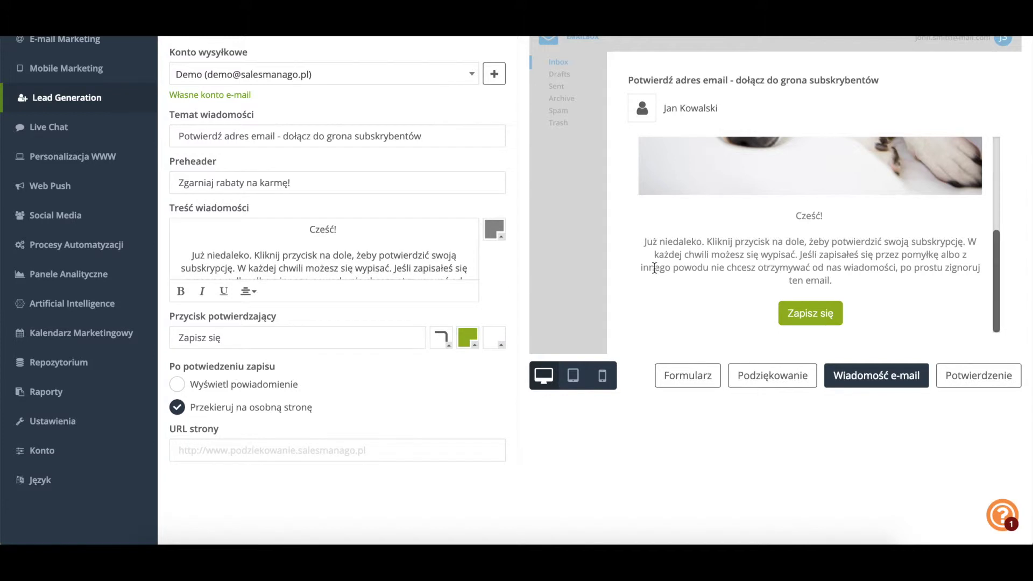
pyautogui.click(349, 343)
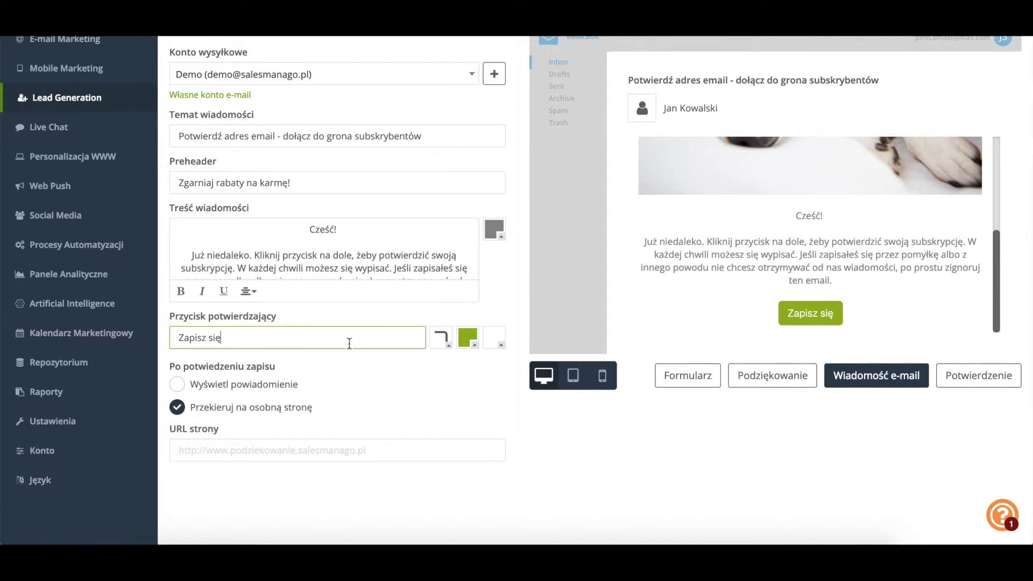
pyautogui.press('BackSpace')
pyautogui.press('BackSpace')
pyautogui.press('BackSpace')
pyautogui.press('BackSpace')
pyautogui.press('BackSpace')
pyautogui.press('BackSpace')
pyautogui.press('BackSpace')
pyautogui.press('BackSpace')
pyautogui.press('BackSpace')
pyautogui.press('BackSpace')
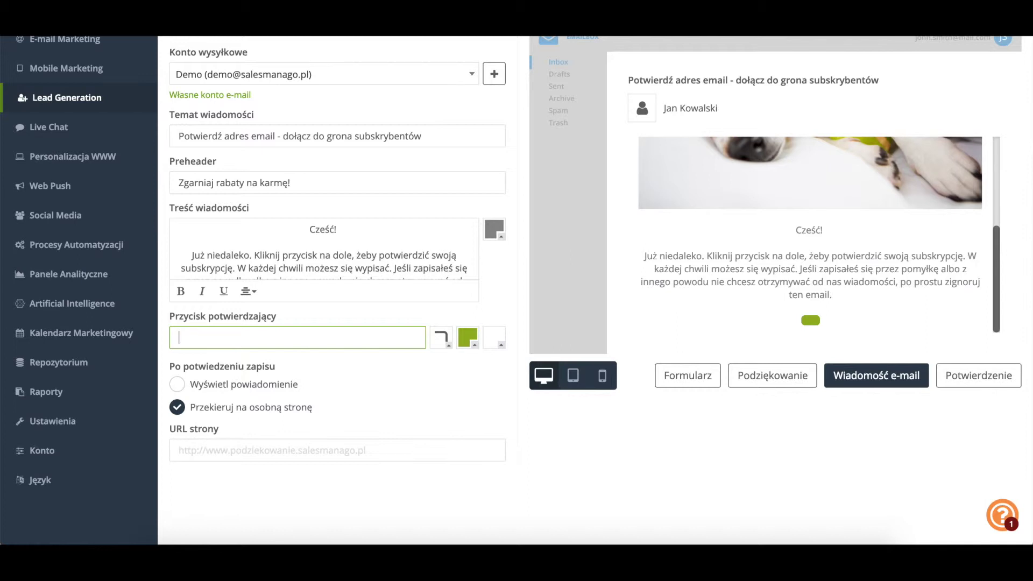
pyautogui.write('POTWIERD')
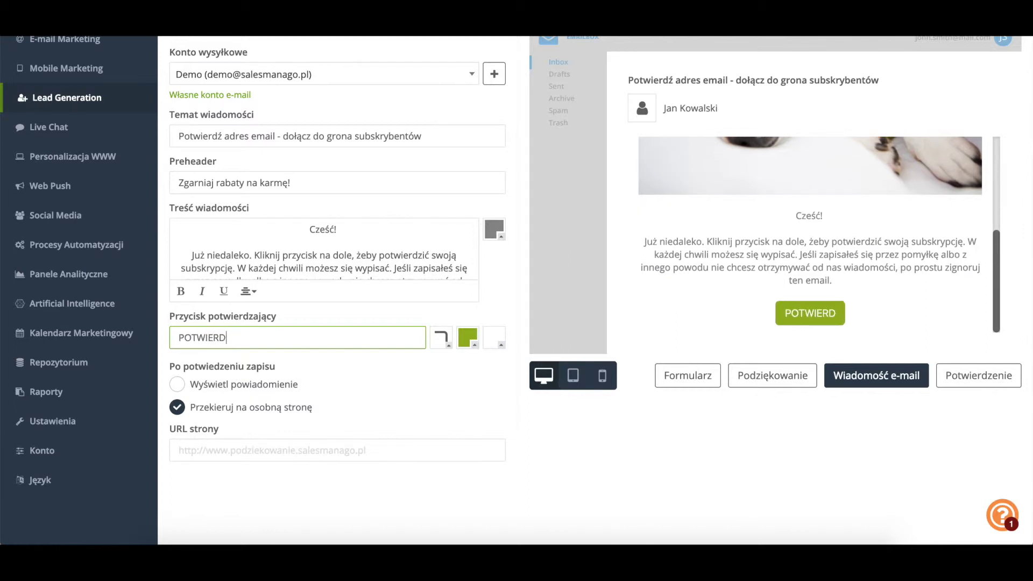
pyautogui.write('ZAM ZAPIS')
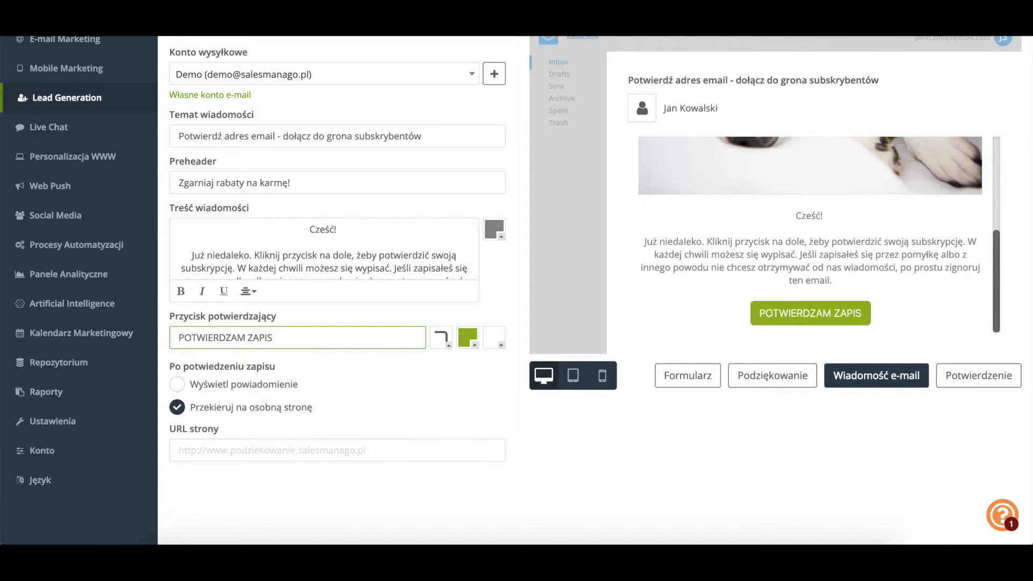
# - Give the confirmation button square corners and a darker green background (#85942a)
pyautogui.click(441, 339)
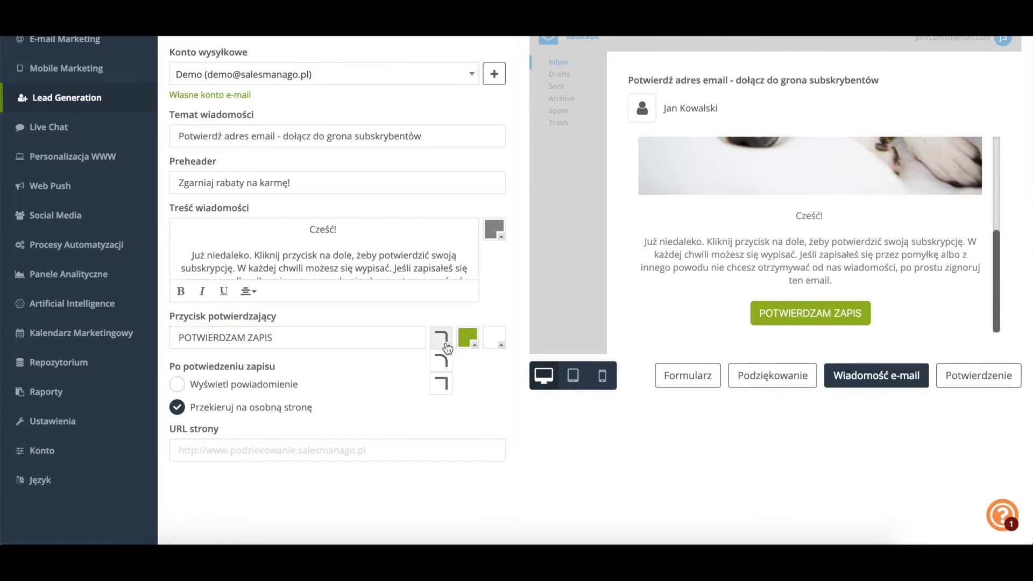
pyautogui.click(468, 339)
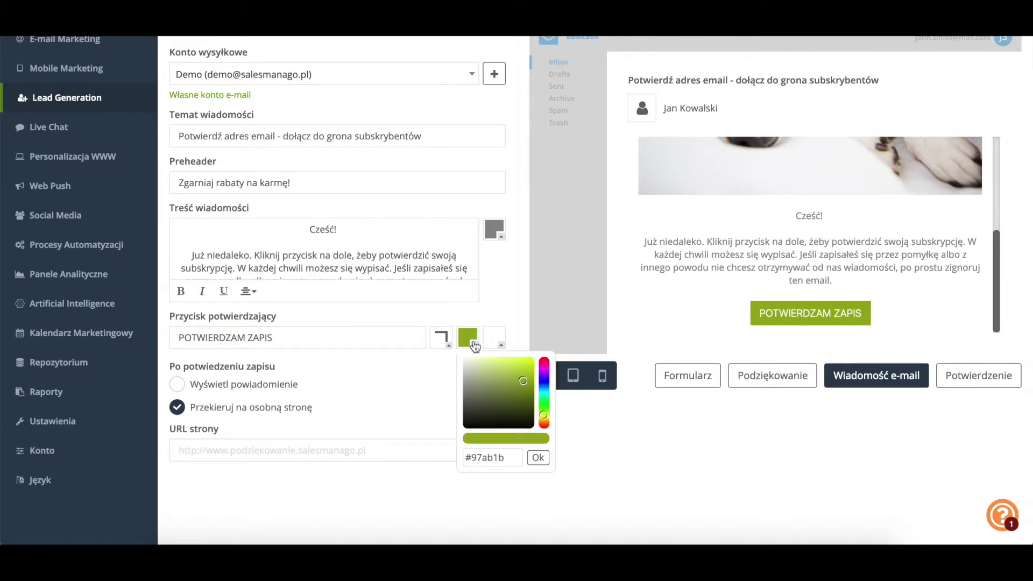
pyautogui.click(511, 386)
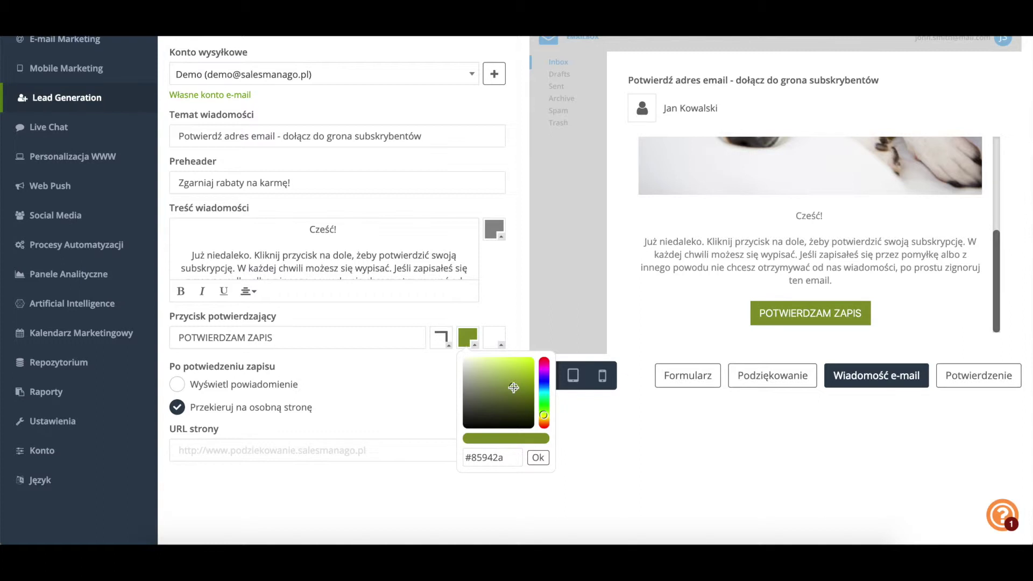
pyautogui.click(538, 458)
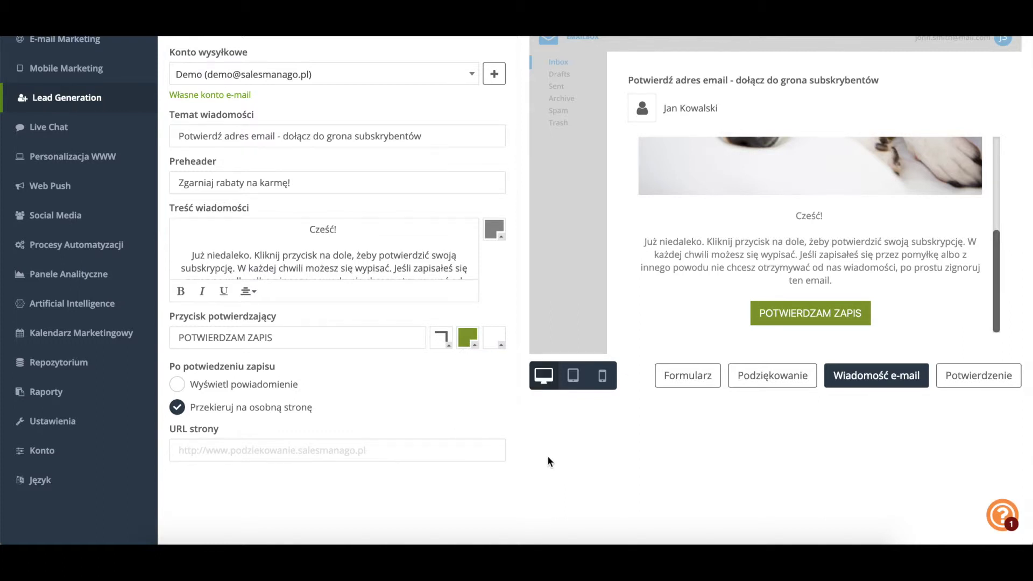
# - Set the confirmation button's text colour to off-white (#f5f5f5)
pyautogui.click(493, 343)
pyautogui.click(490, 375)
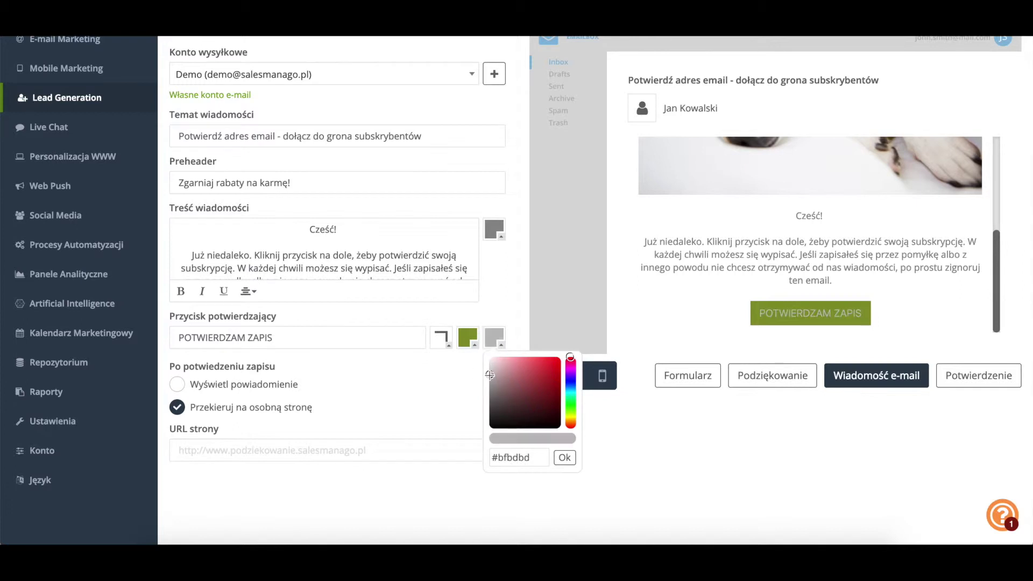
pyautogui.click(489, 360)
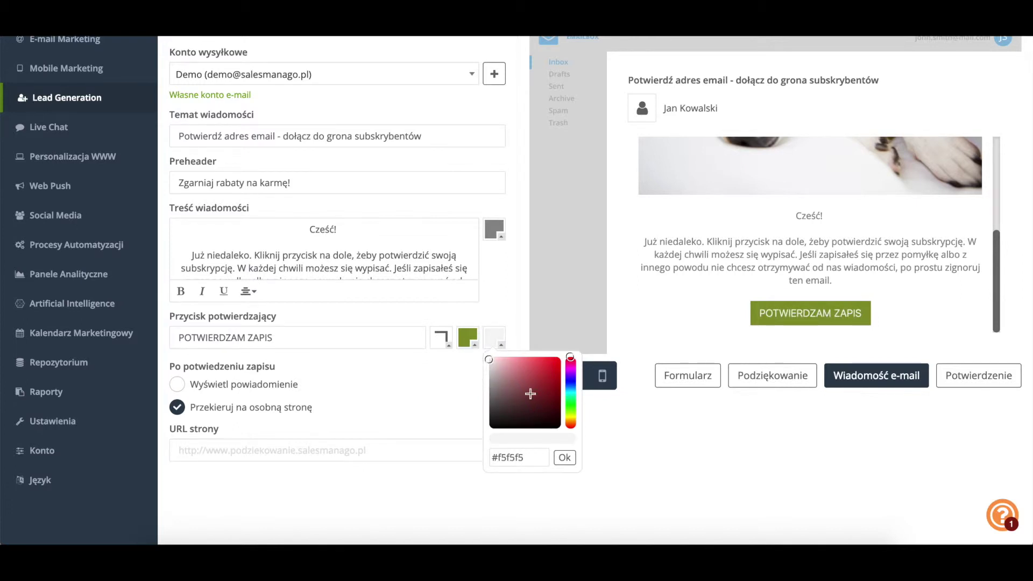
pyautogui.click(565, 458)
pyautogui.scroll(1, 458, 418)
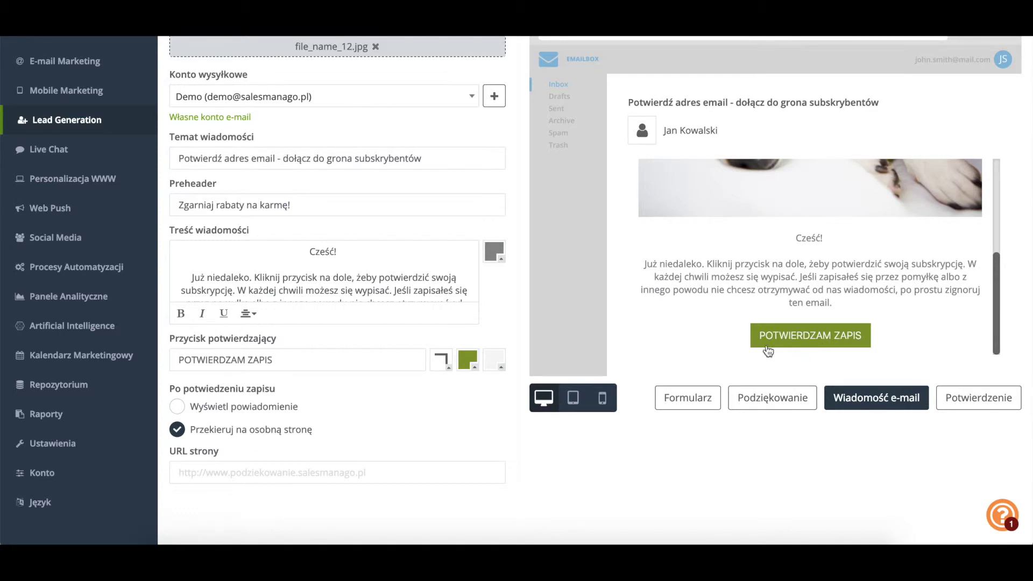
pyautogui.click(841, 329)
# - Choose to display a notification (Wyświetl powiadomienie) after sign-up confirmation, after trying the redirect to a separate page
pyautogui.click(271, 405)
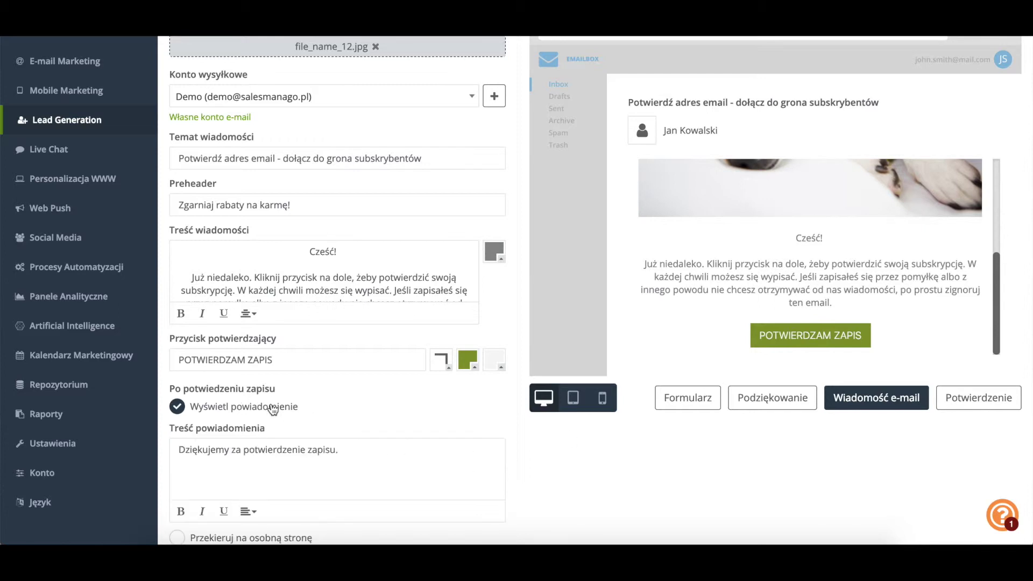
pyautogui.click(392, 455)
pyautogui.scroll(-1, 392, 455)
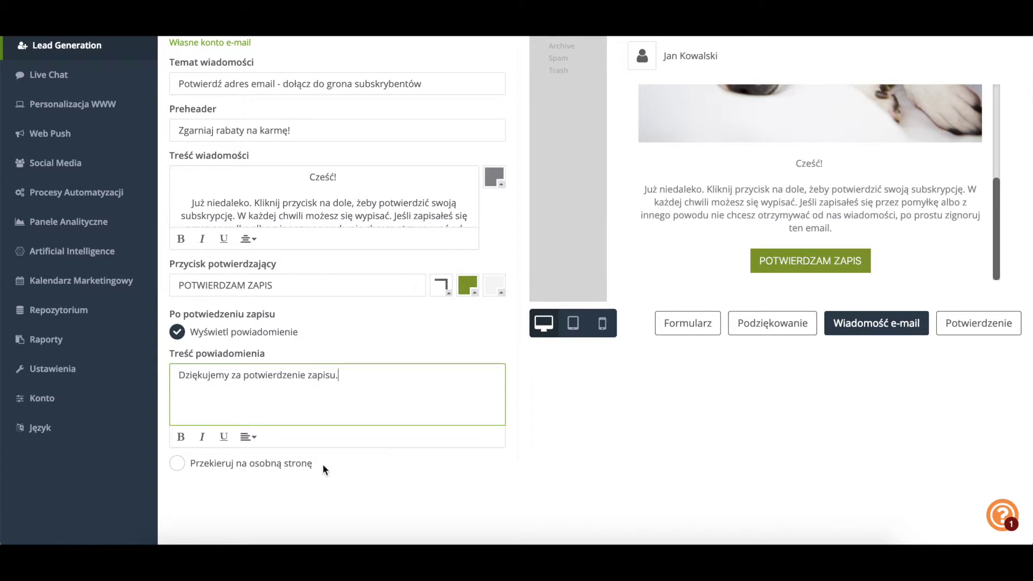
pyautogui.click(304, 464)
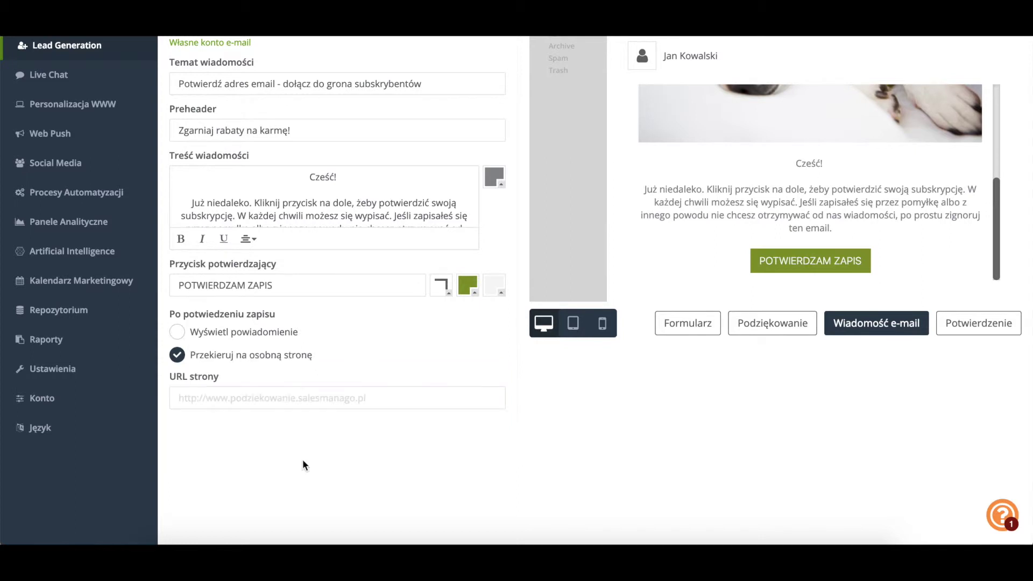
pyautogui.click(358, 398)
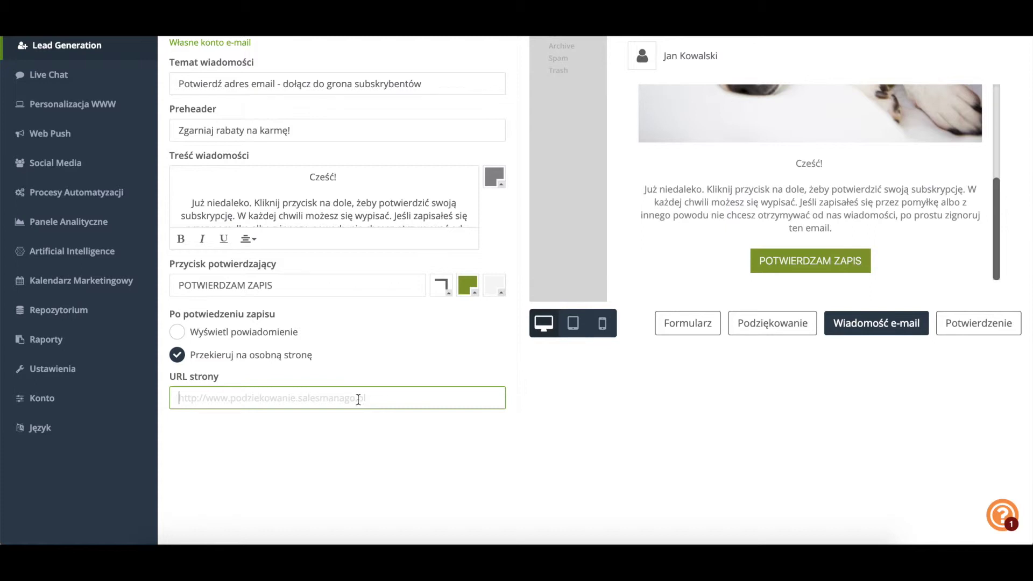
pyautogui.click(280, 335)
# - Check the confirmation e-mail preview in the desktop, tablet and phone views, and return to the desktop view
pyautogui.scroll(2, 763, 207)
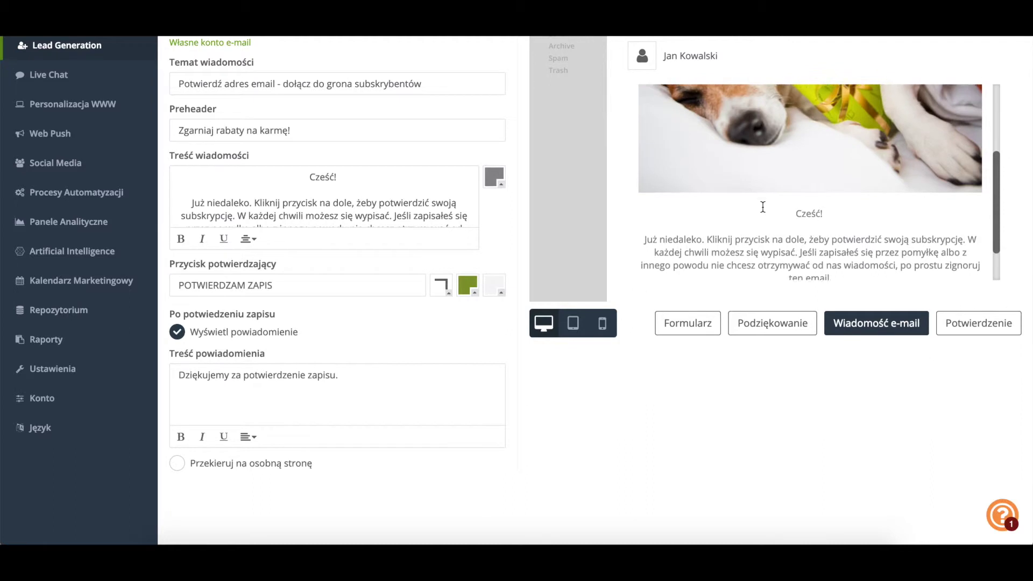
pyautogui.scroll(4, 763, 207)
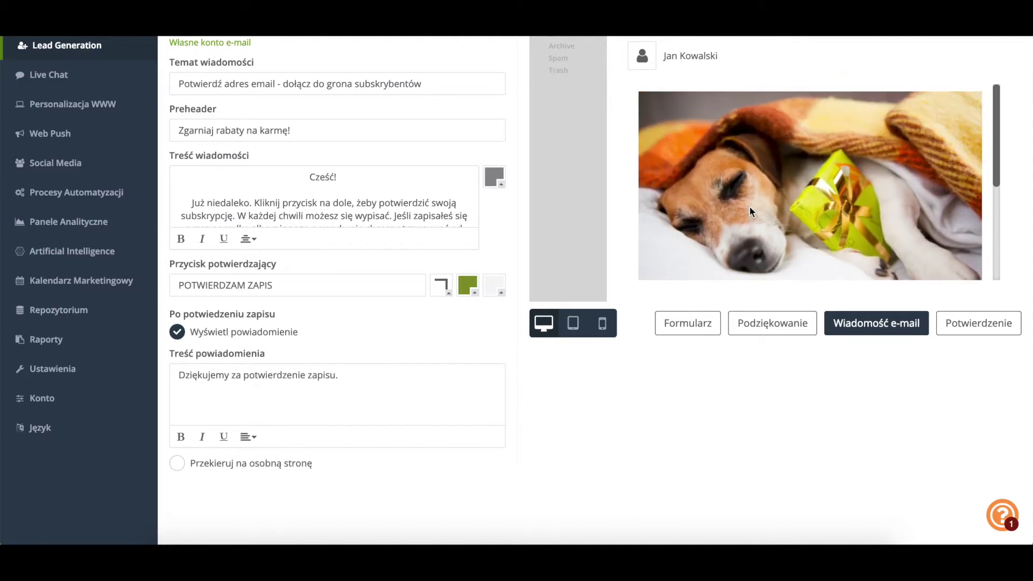
pyautogui.scroll(3, 554, 183)
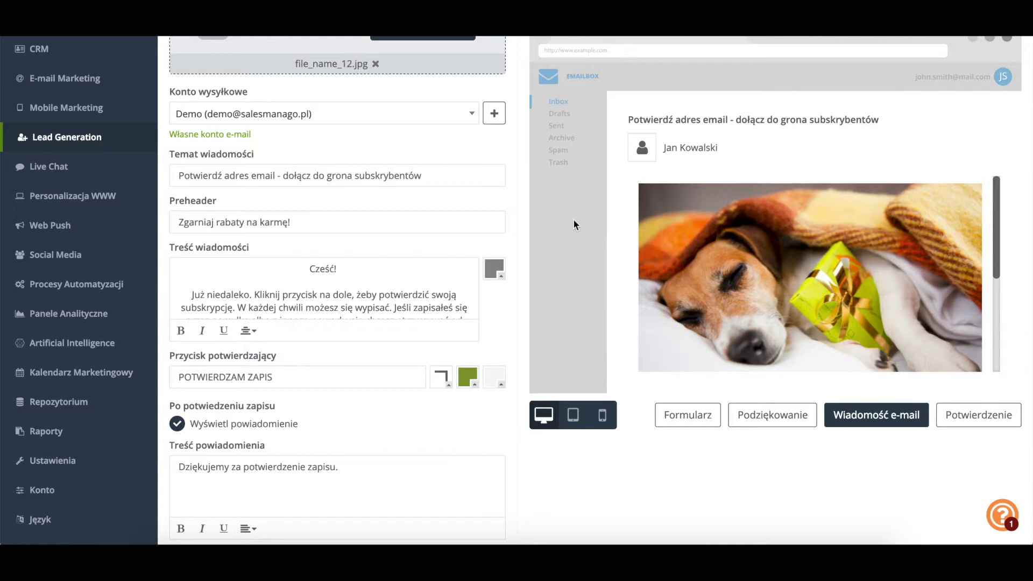
pyautogui.click(576, 413)
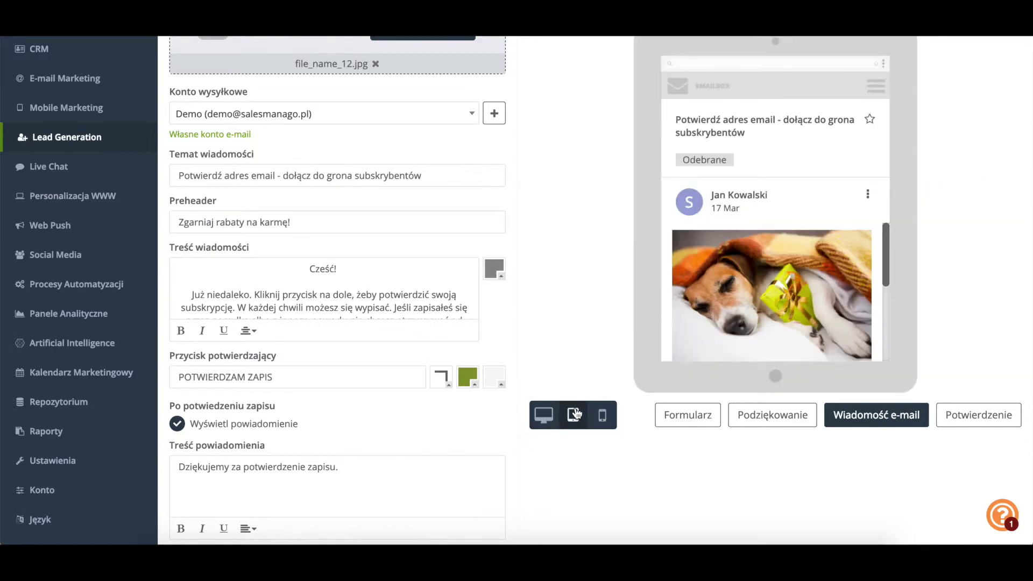
pyautogui.scroll(-3, 835, 229)
pyautogui.scroll(3, 835, 229)
pyautogui.click(604, 418)
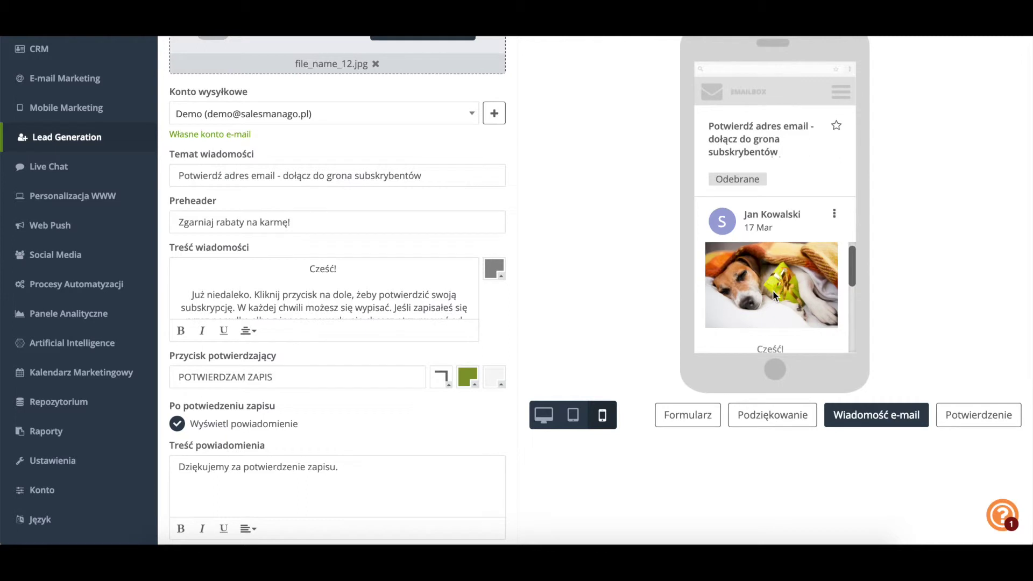
pyautogui.scroll(-3, 774, 294)
pyautogui.scroll(4, 773, 294)
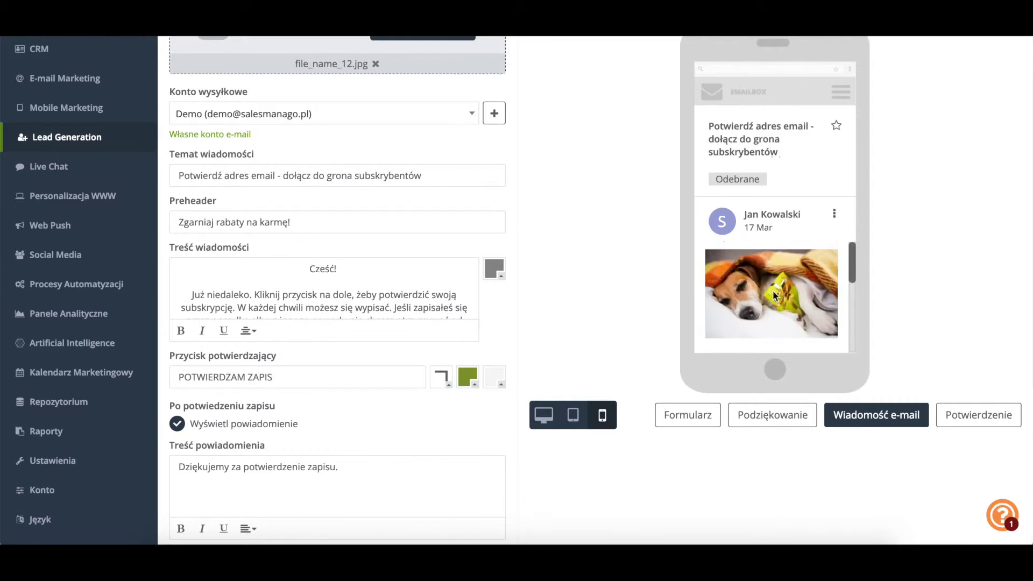
pyautogui.click(544, 415)
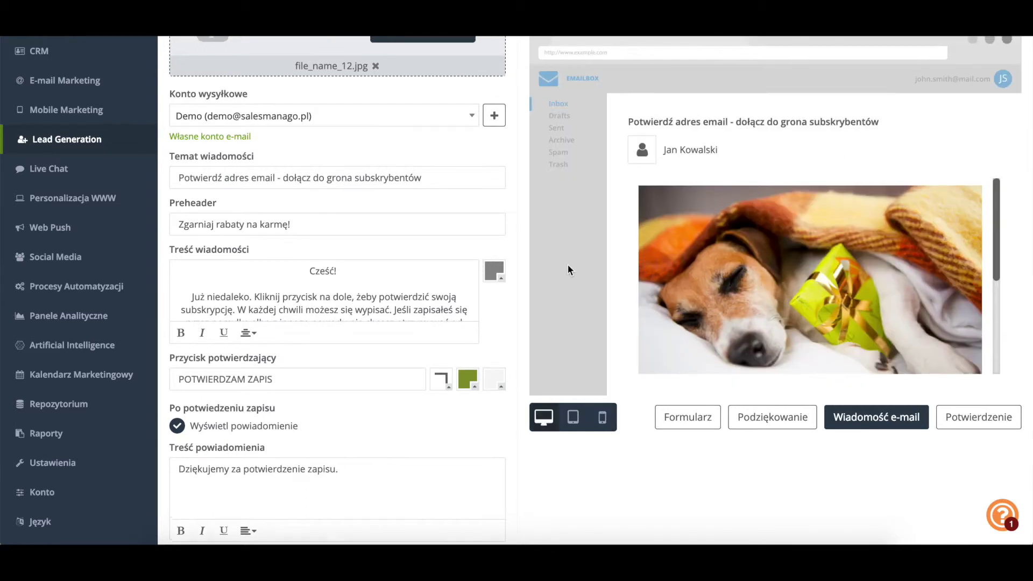
# - Proceed to the settings stage (Ustawienia) and name the pop-up "zapis_newsletter"
pyautogui.scroll(2, 567, 264)
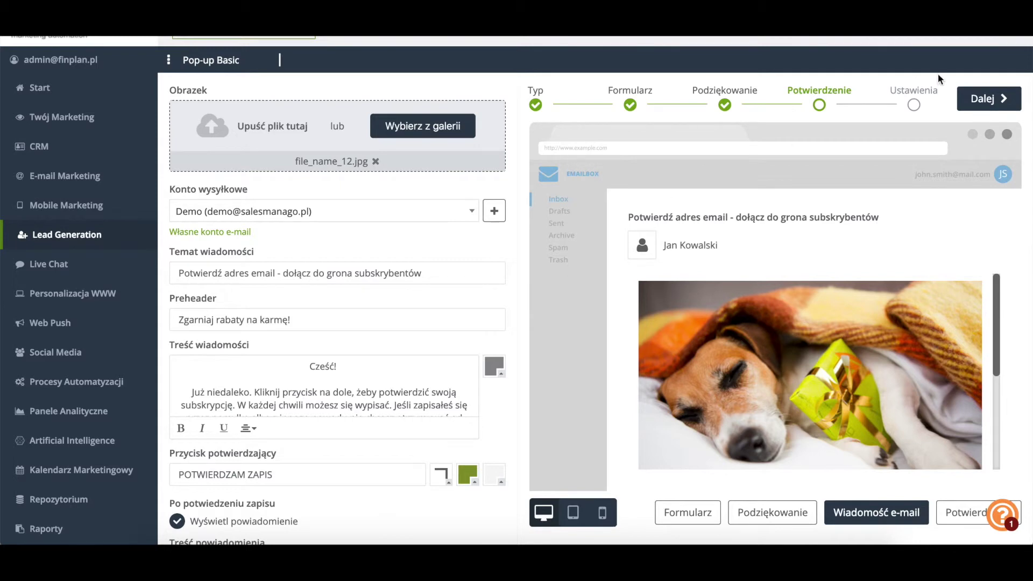
pyautogui.click(968, 104)
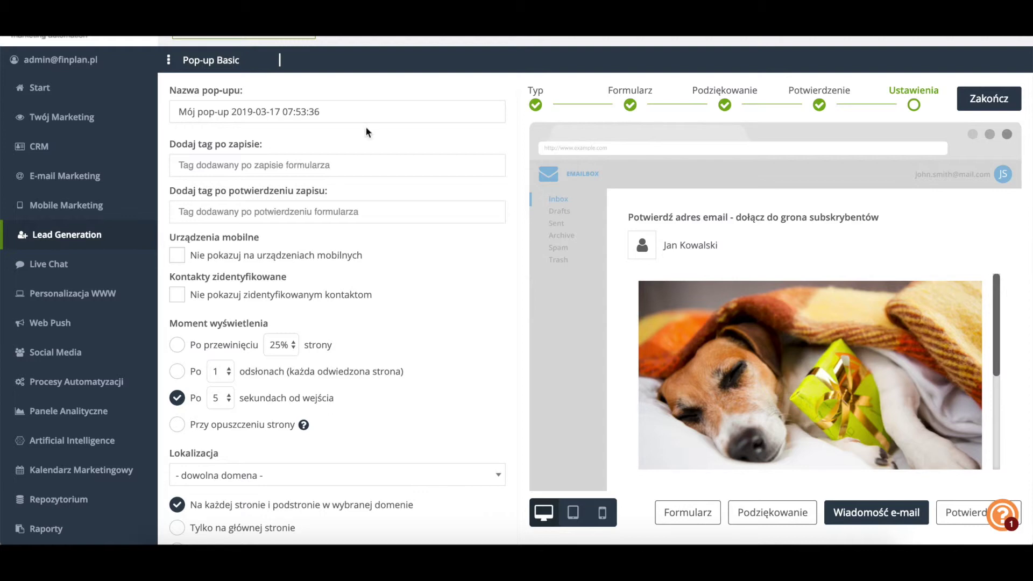
pyautogui.moveTo(362, 111); pyautogui.dragTo(170, 112)
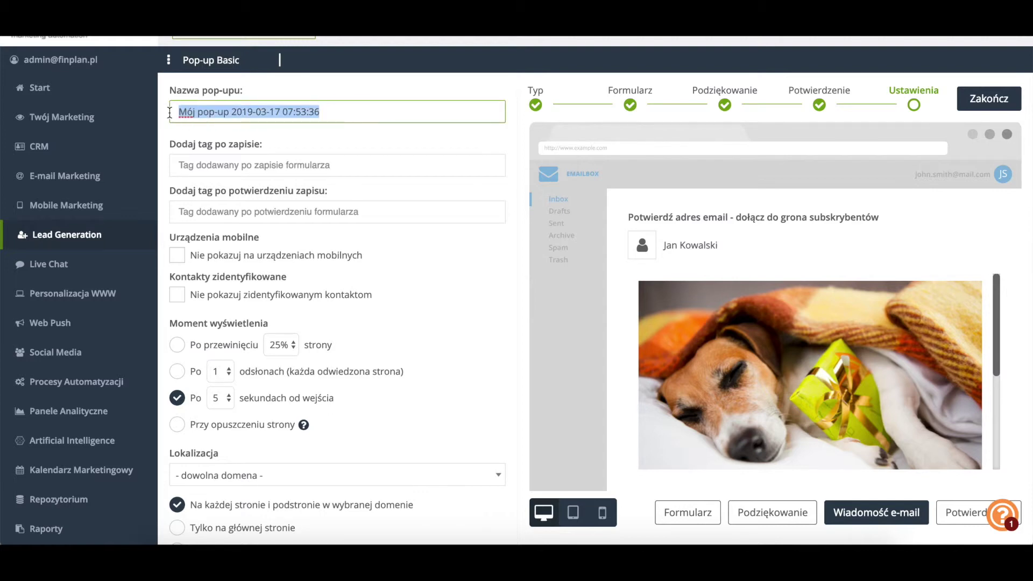
pyautogui.write('zai')
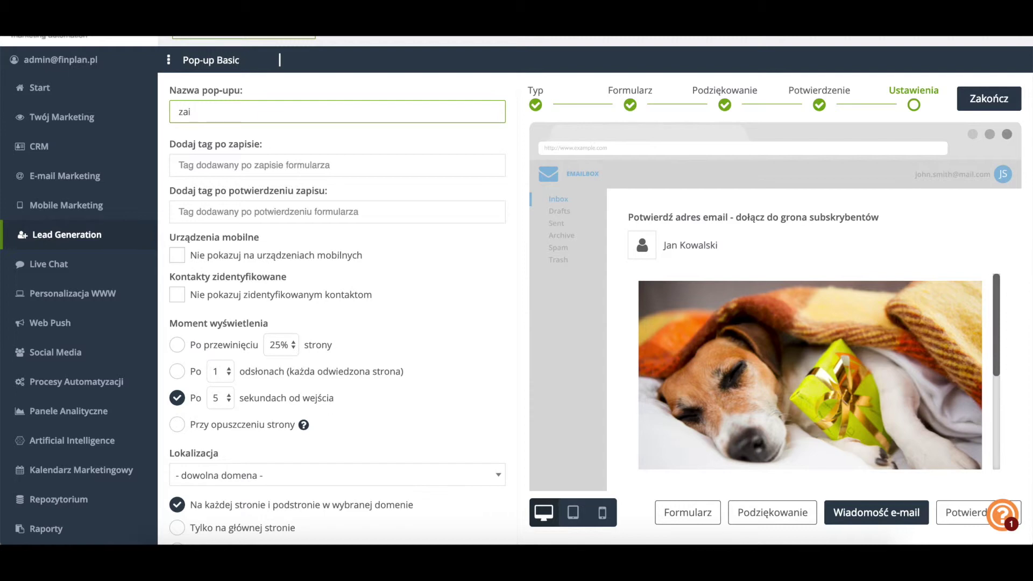
pyautogui.press('BackSpace')
pyautogui.write('pis_newsletter')
pyautogui.click(279, 139)
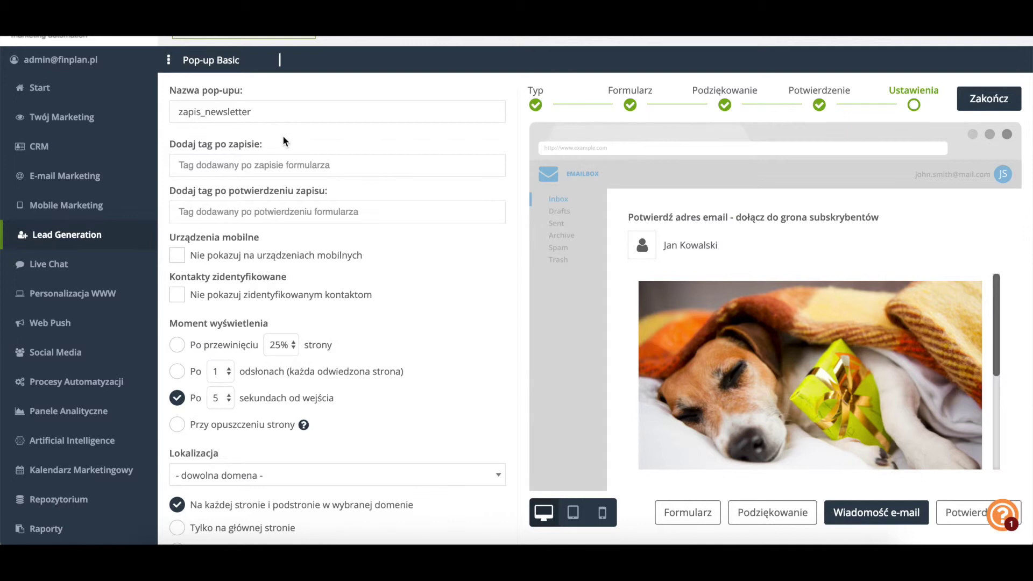
# - Add the tag POPUP_ZAPIS for contacts who submit the sign-up form
pyautogui.click(280, 163)
pyautogui.write('POPUP_ZAPIS')
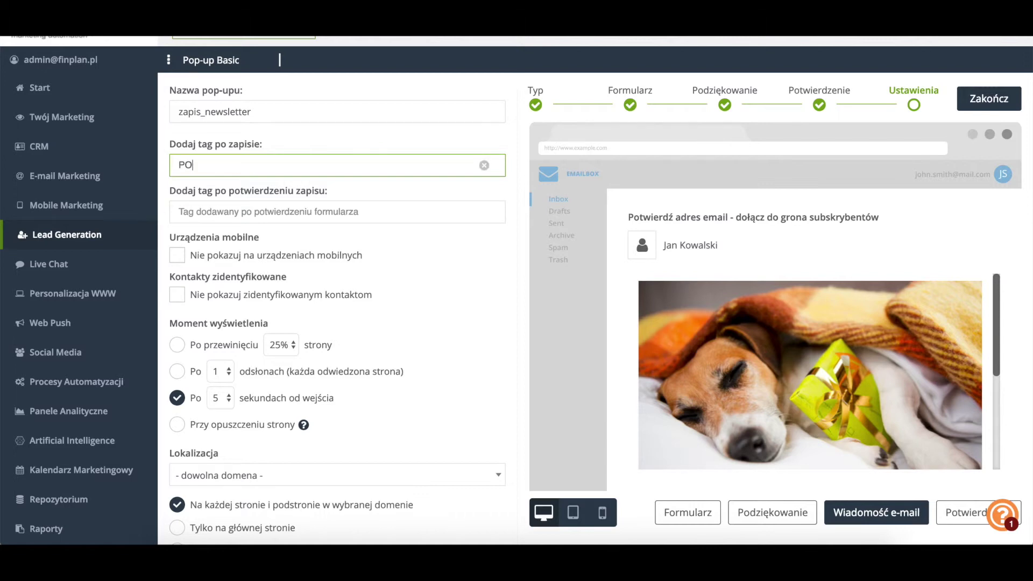
pyautogui.click(286, 169)
pyautogui.click(282, 187)
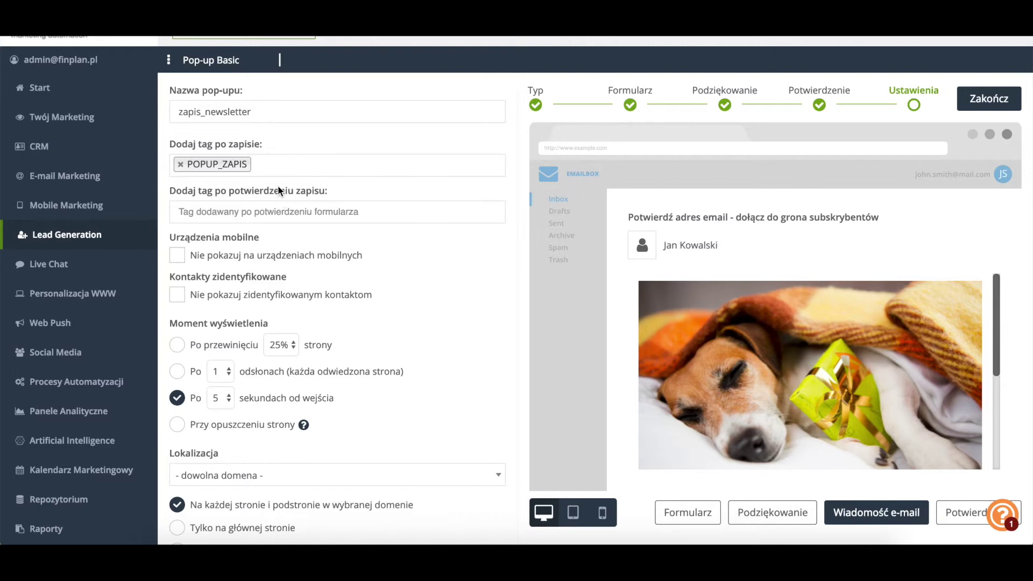
# - Add the tag POPUP_ZAPIS_POTWIERDZONY for contacts who confirm their sign-up
pyautogui.click(277, 214)
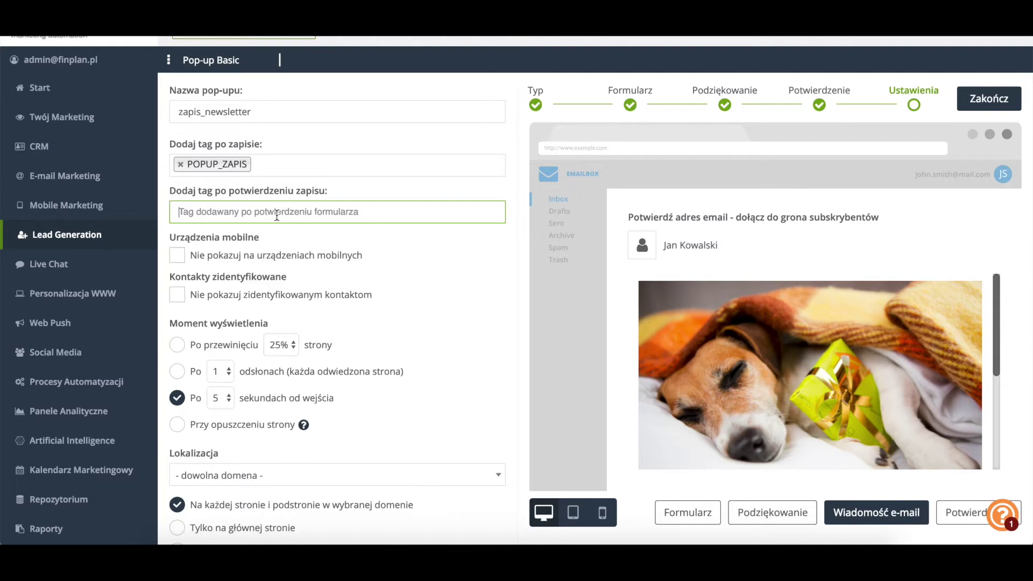
pyautogui.write('POPUP_ZAPIS_POTWIE')
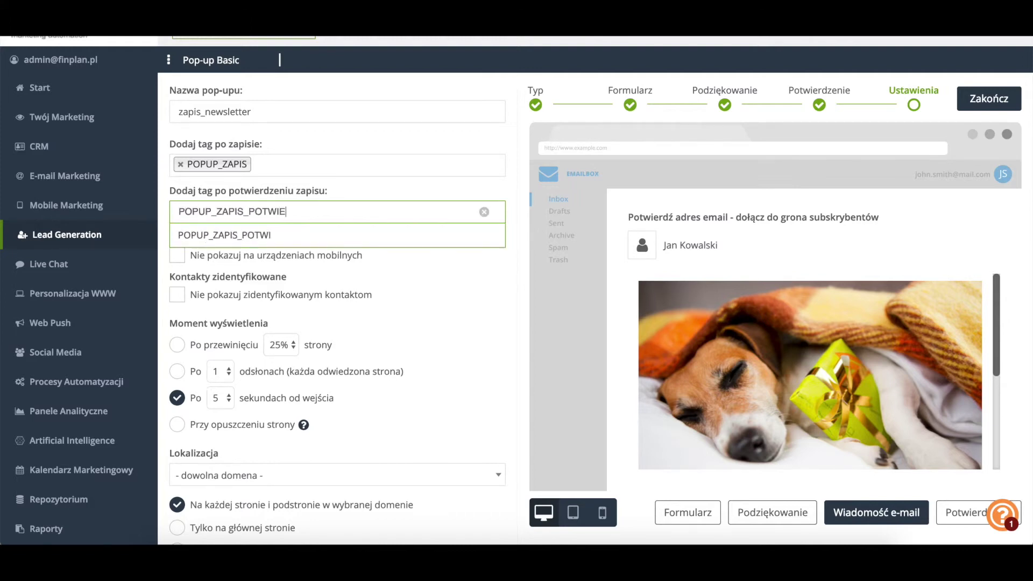
pyautogui.write('RDZONY')
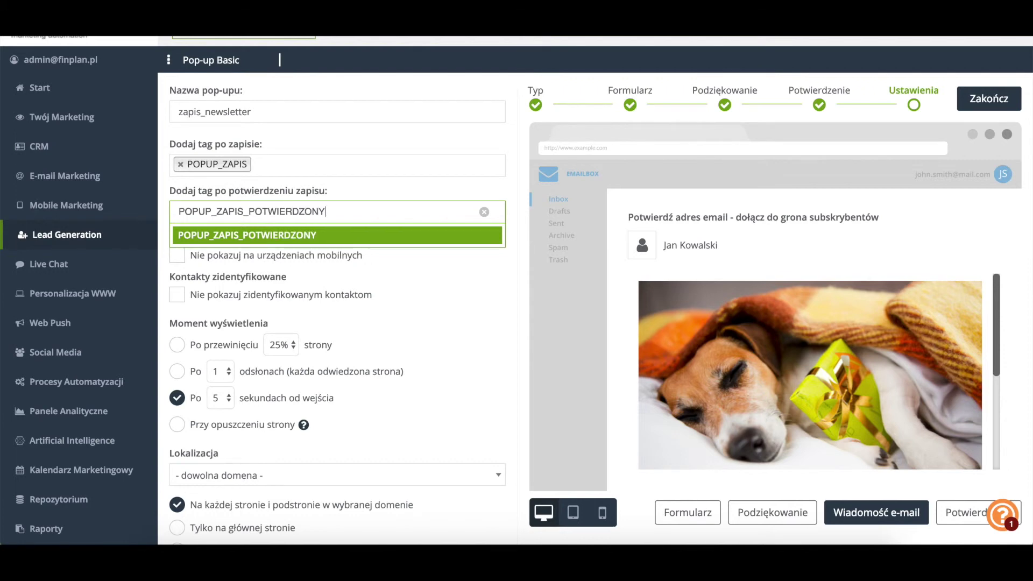
pyautogui.click(273, 236)
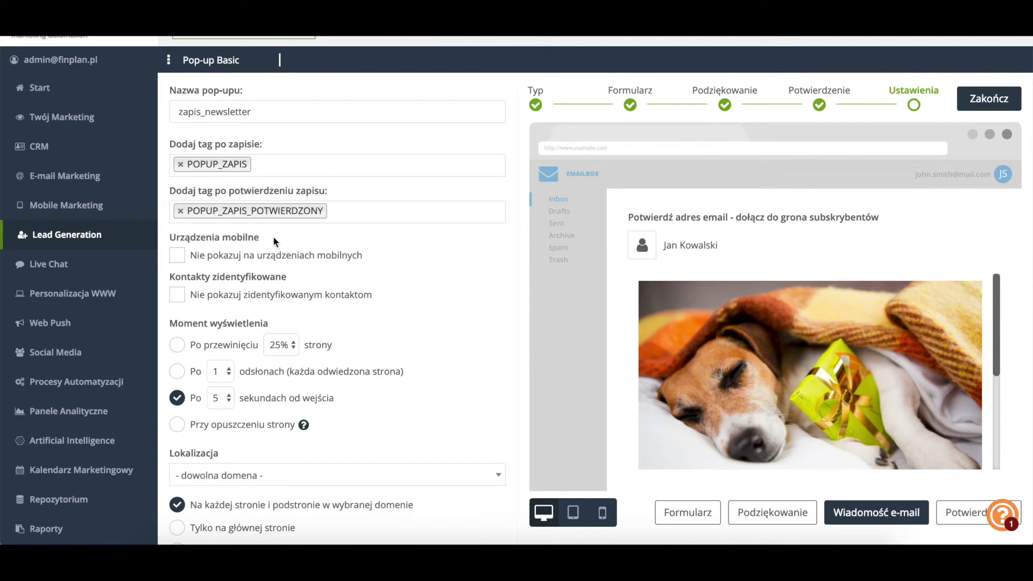
# - Hide the pop-up on mobile devices and from identified contacts
pyautogui.scroll(-3, 273, 236)
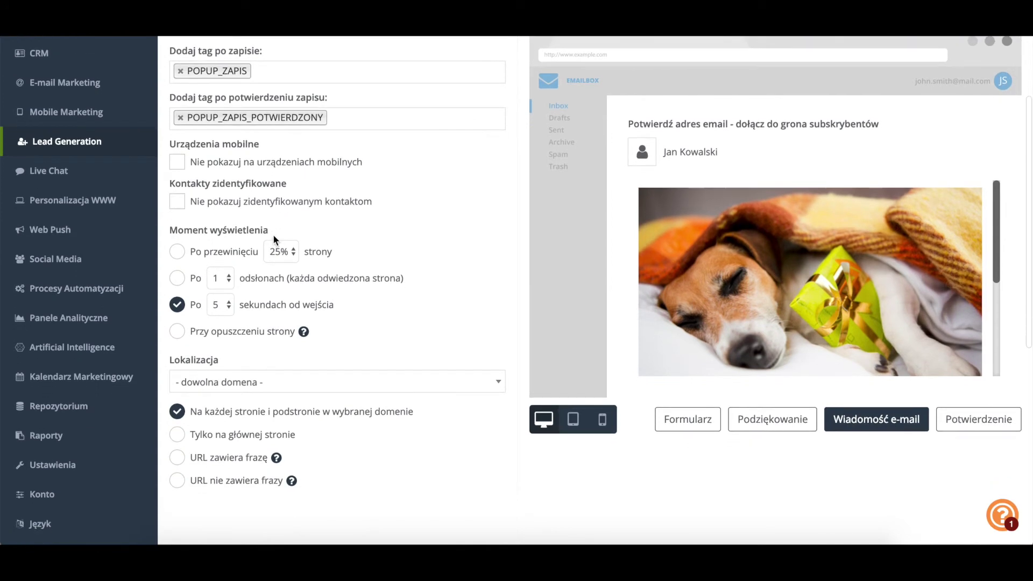
pyautogui.click(246, 161)
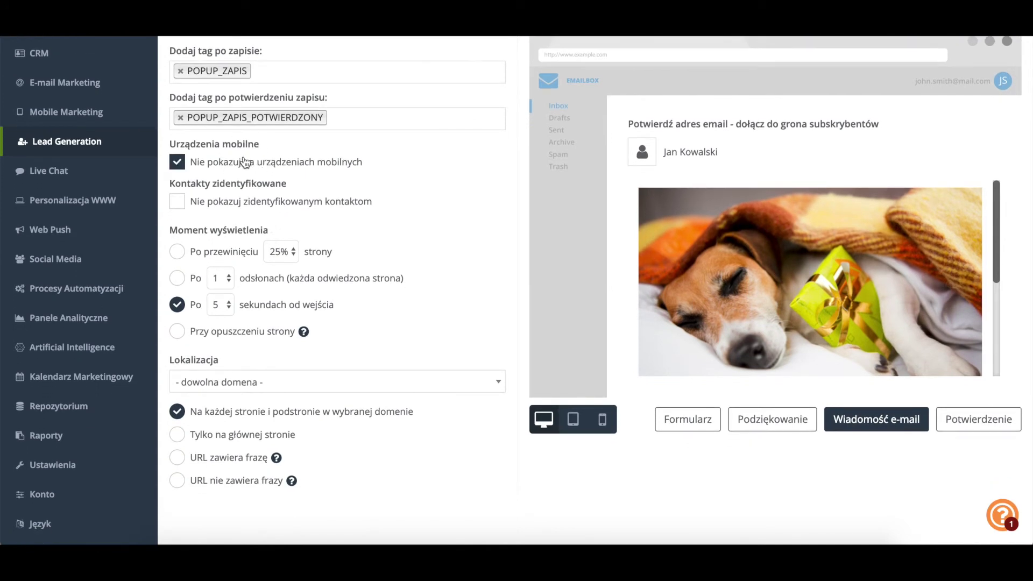
pyautogui.click(248, 204)
# - Set the pop-up to display after 50% of the page has been scrolled
pyautogui.scroll(-1, 249, 204)
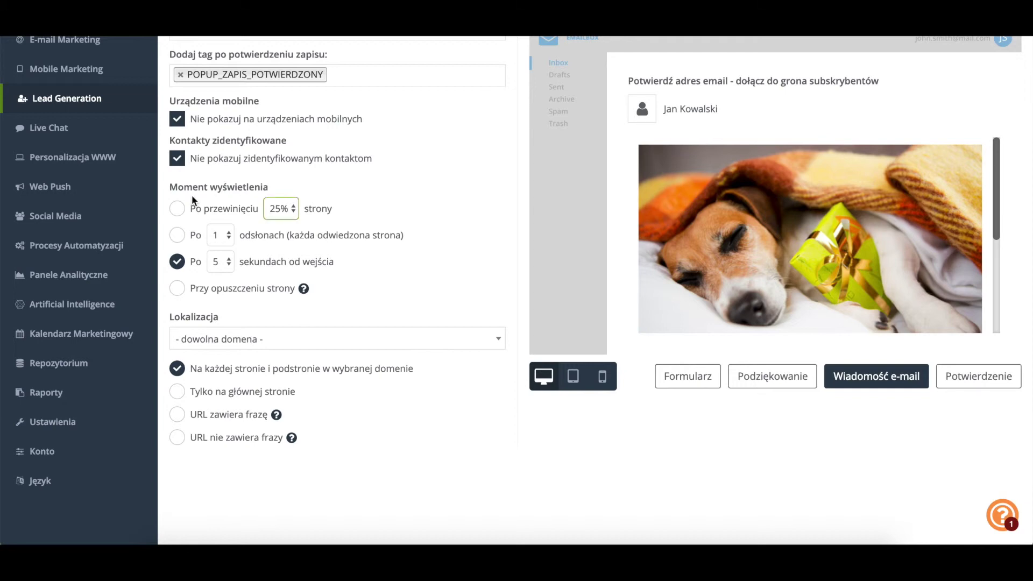
pyautogui.click(177, 208)
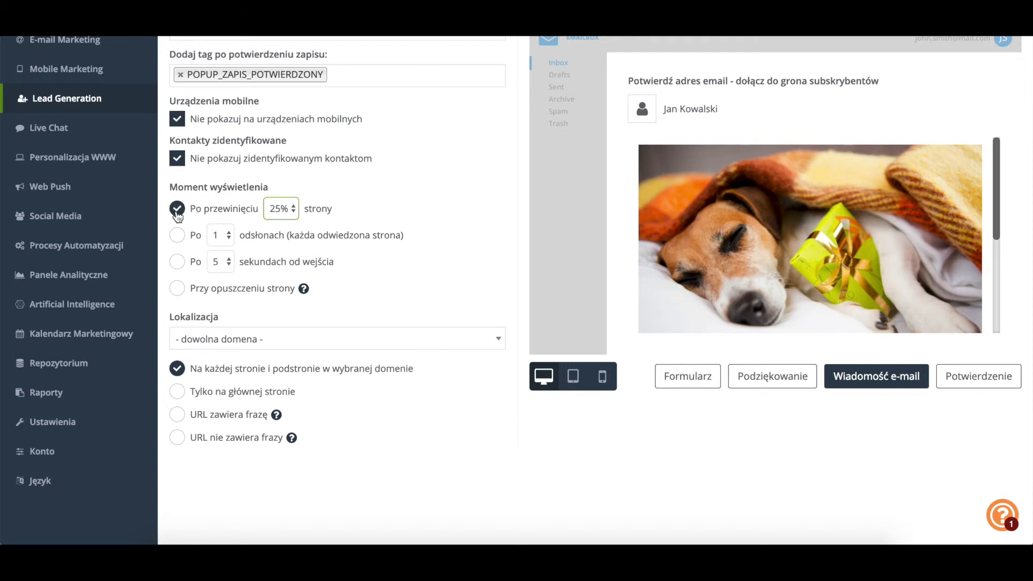
pyautogui.click(292, 208)
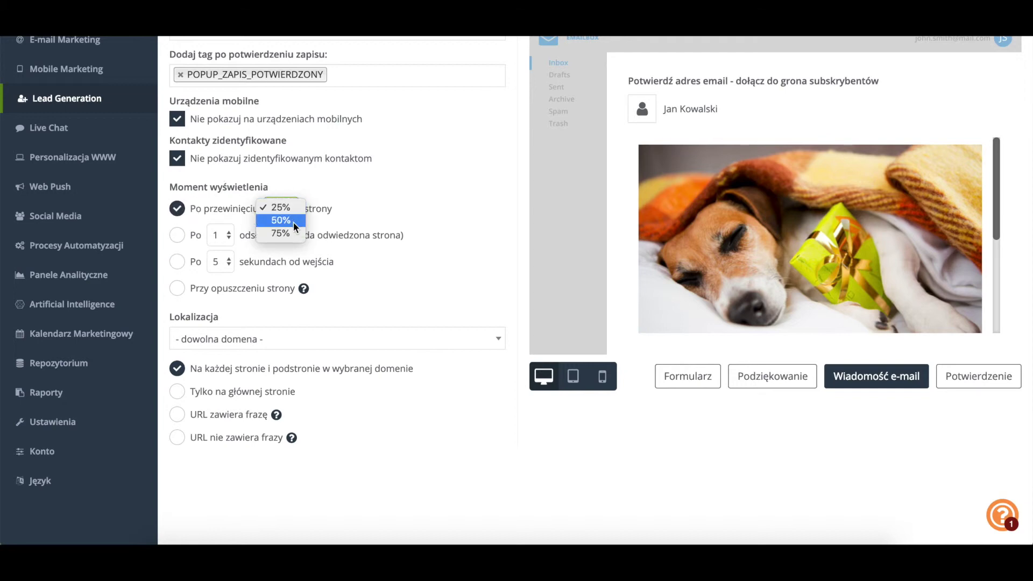
pyautogui.click(293, 220)
# - Switch the pop-up's display moment to after 1 page view
pyautogui.click(188, 236)
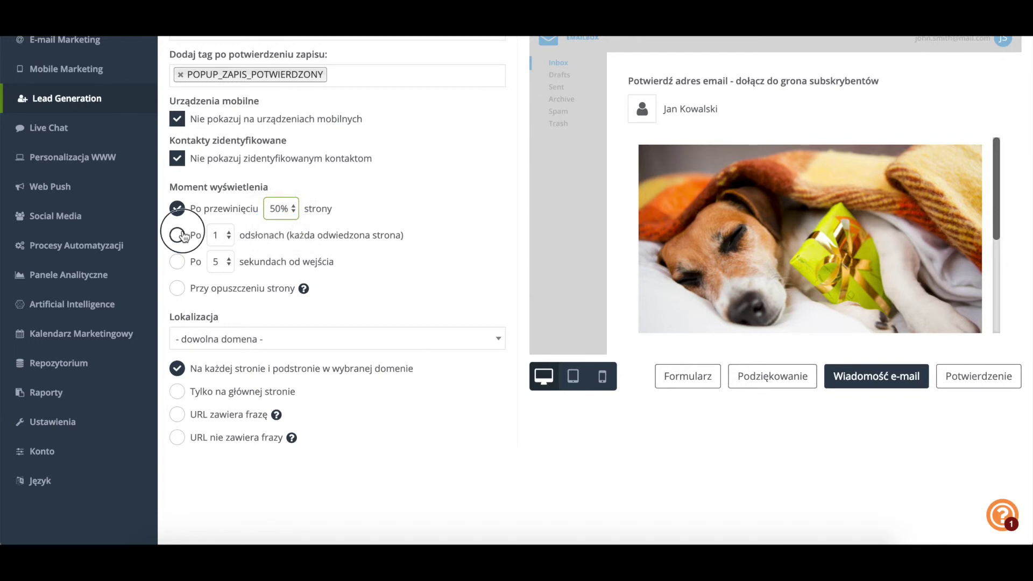
pyautogui.click(229, 238)
pyautogui.click(229, 235)
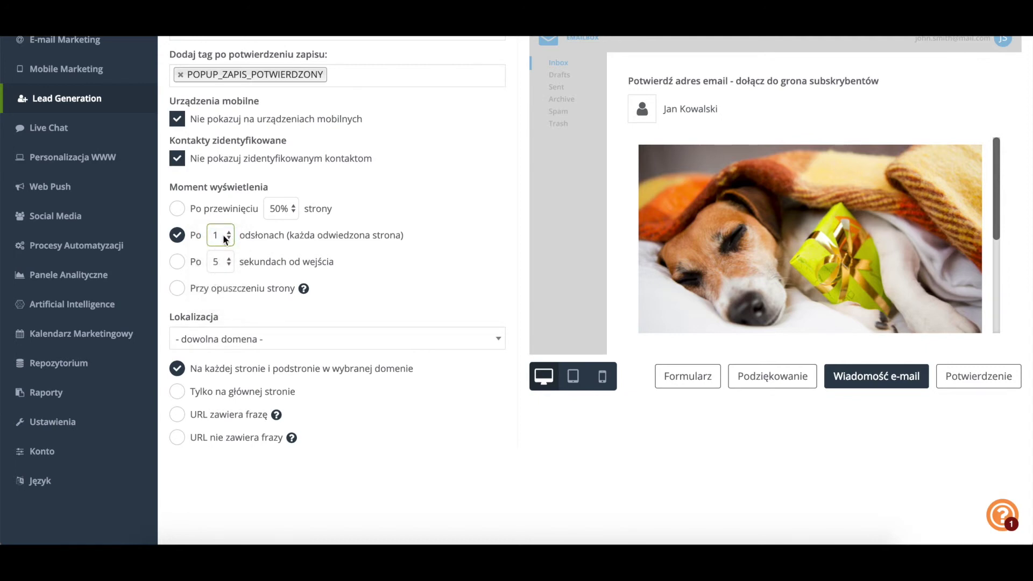
# - Set the pop-up's display moment to 5 seconds after the visitor enters the page
pyautogui.click(176, 262)
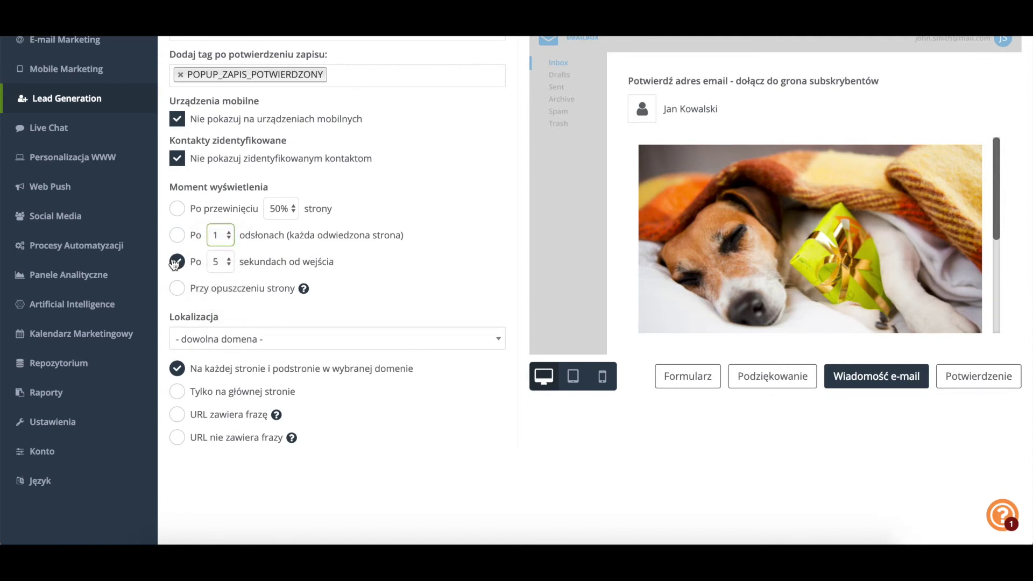
pyautogui.click(227, 260)
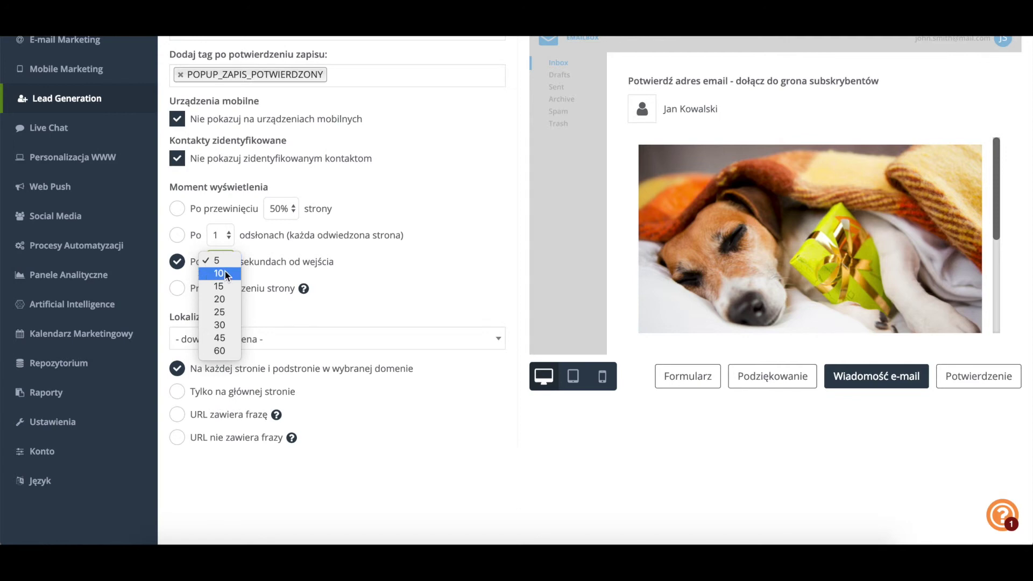
pyautogui.click(262, 264)
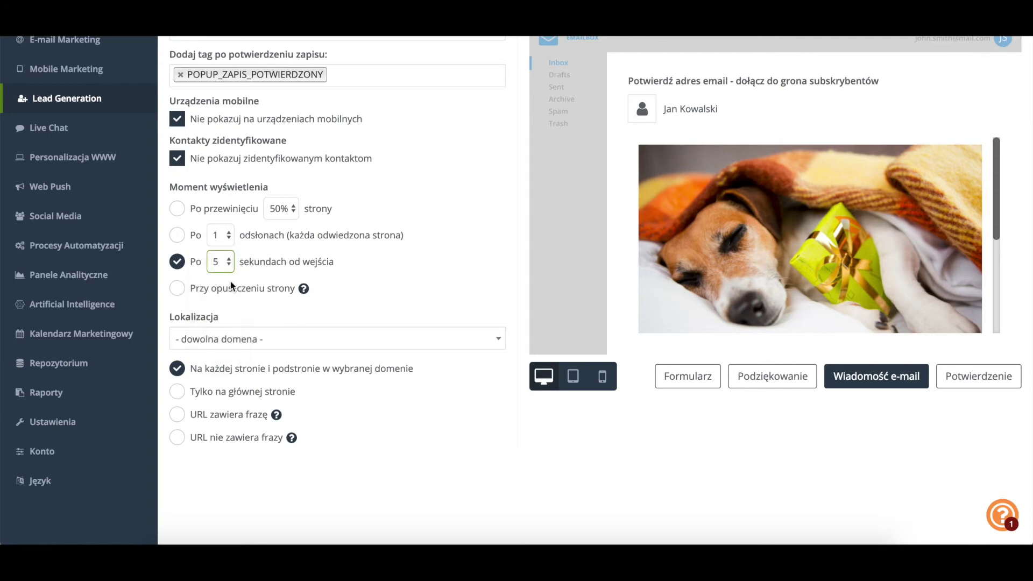
# - Switch the pop-up's display moment to when the visitor leaves the page
pyautogui.click(179, 289)
pyautogui.scroll(-1, 186, 317)
pyautogui.click(242, 280)
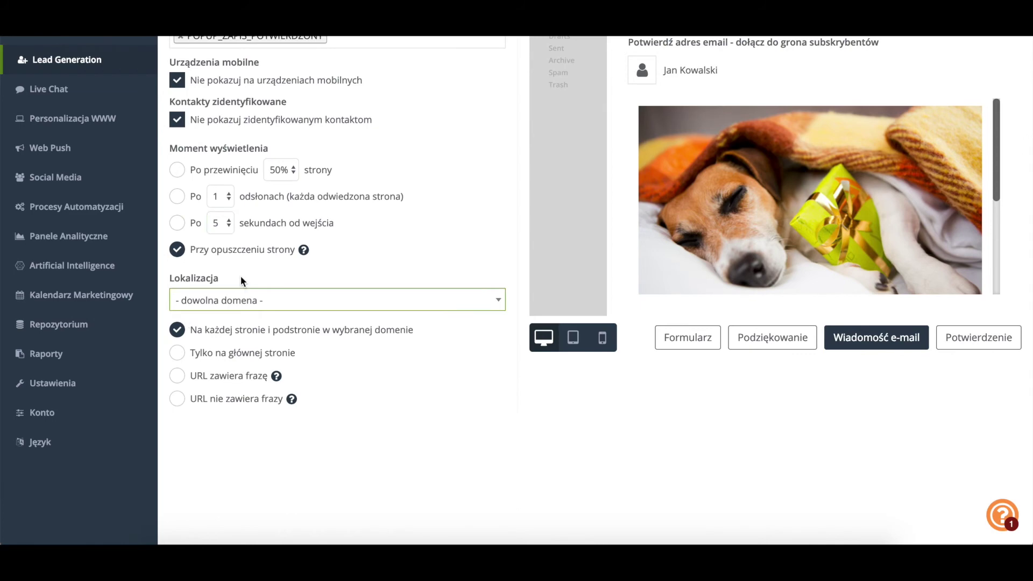
# - Limit the pop-up's location to the salesmanago.com domain
pyautogui.click(241, 300)
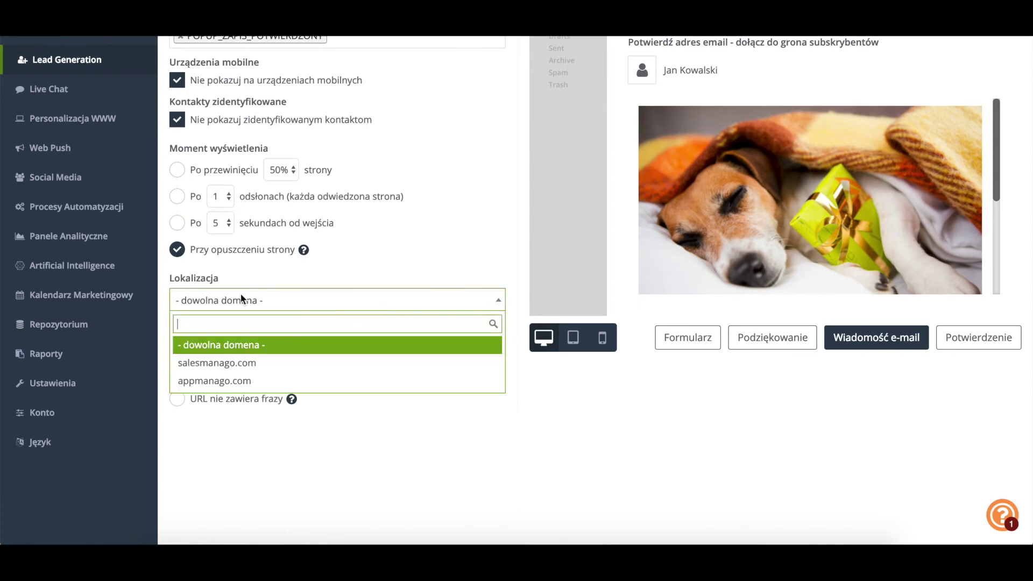
pyautogui.click(237, 365)
pyautogui.click(381, 397)
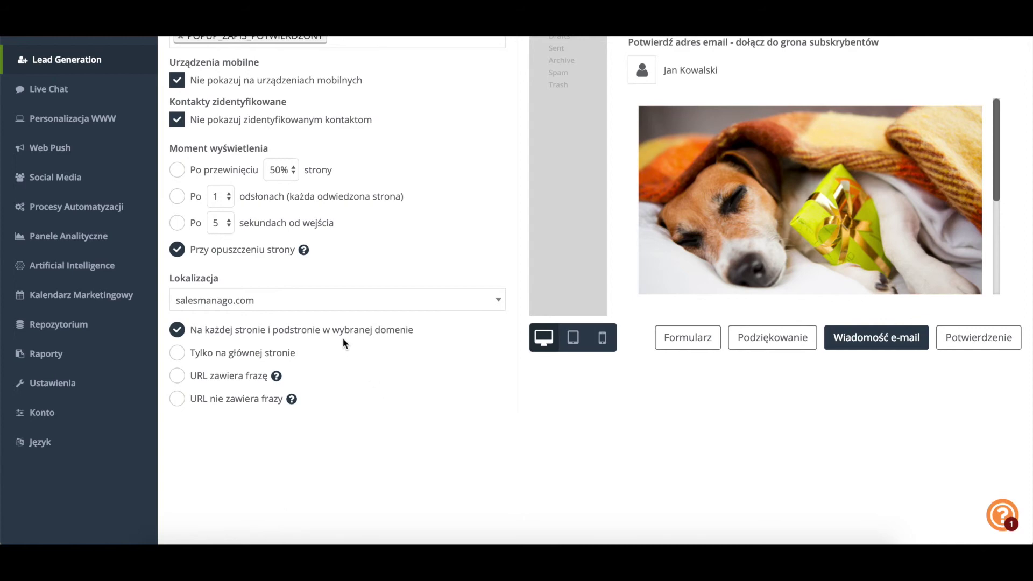
# - Restrict the pop-up to pages whose URL contains the phrase "produkt", removing the phrase "produkty"
pyautogui.click(290, 353)
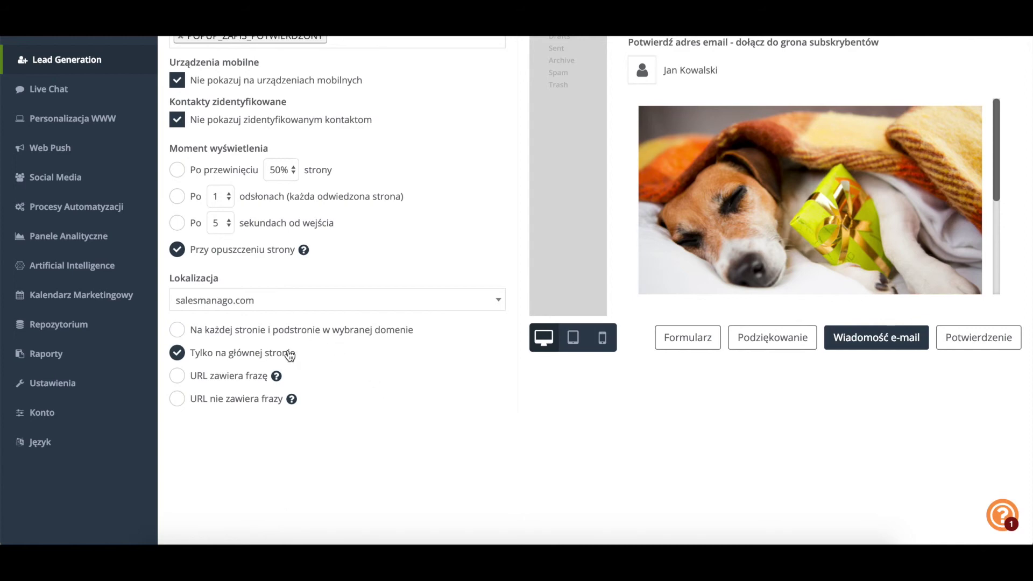
pyautogui.click(239, 379)
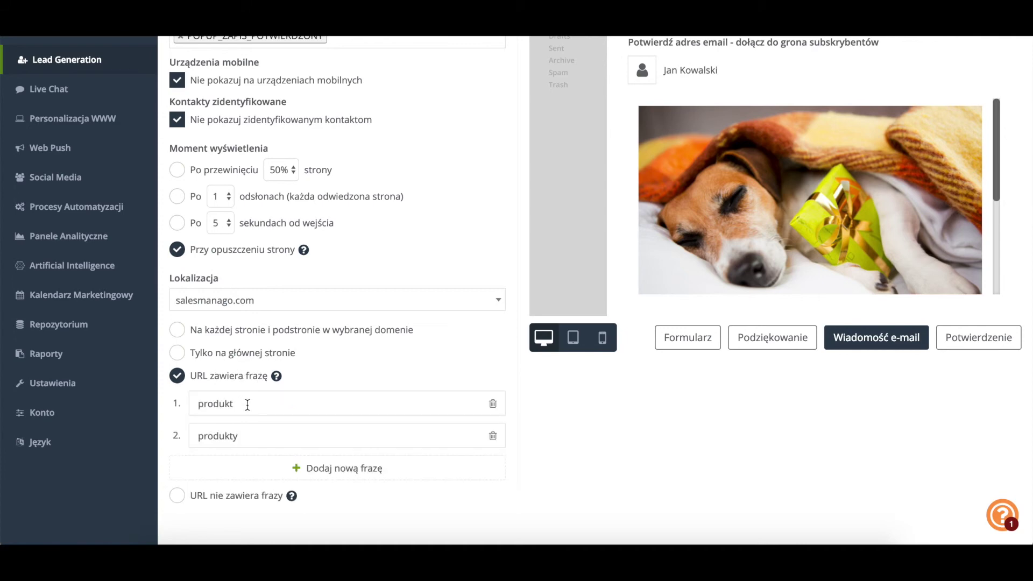
pyautogui.click(493, 436)
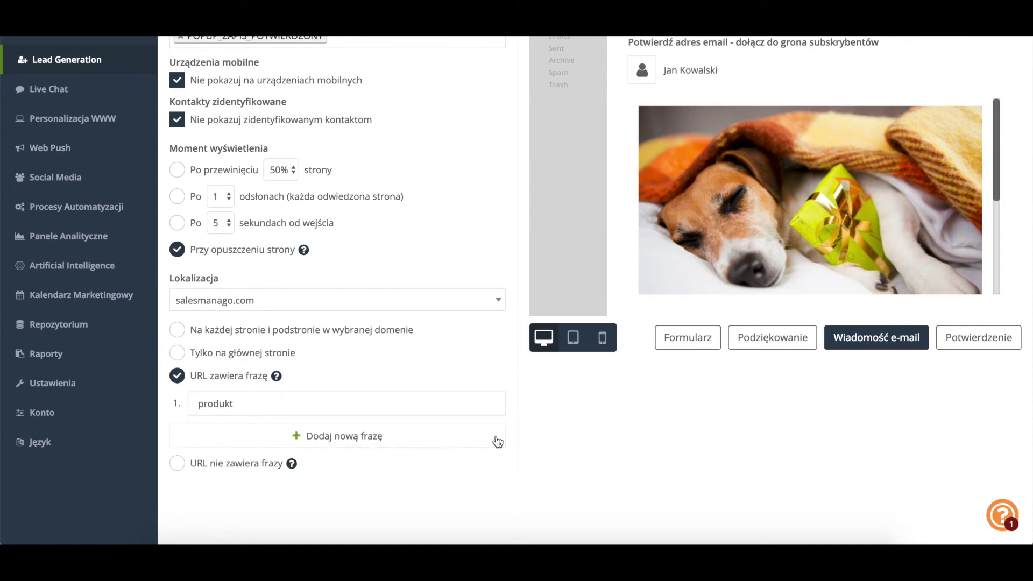
pyautogui.click(241, 403)
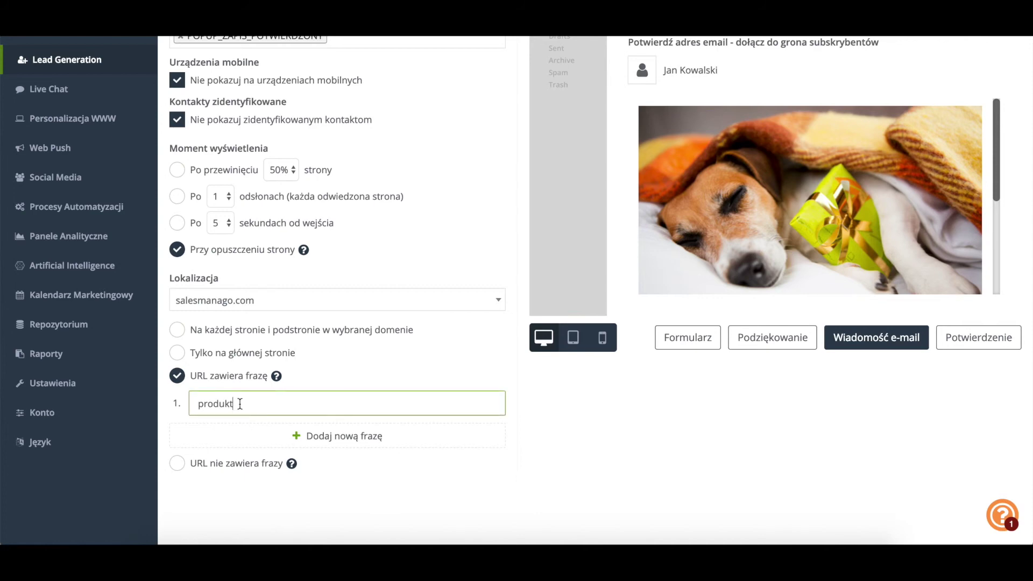
# - Show the pop-up only where the URL does not contain "produkt", and add a second, empty phrase entry
pyautogui.click(178, 464)
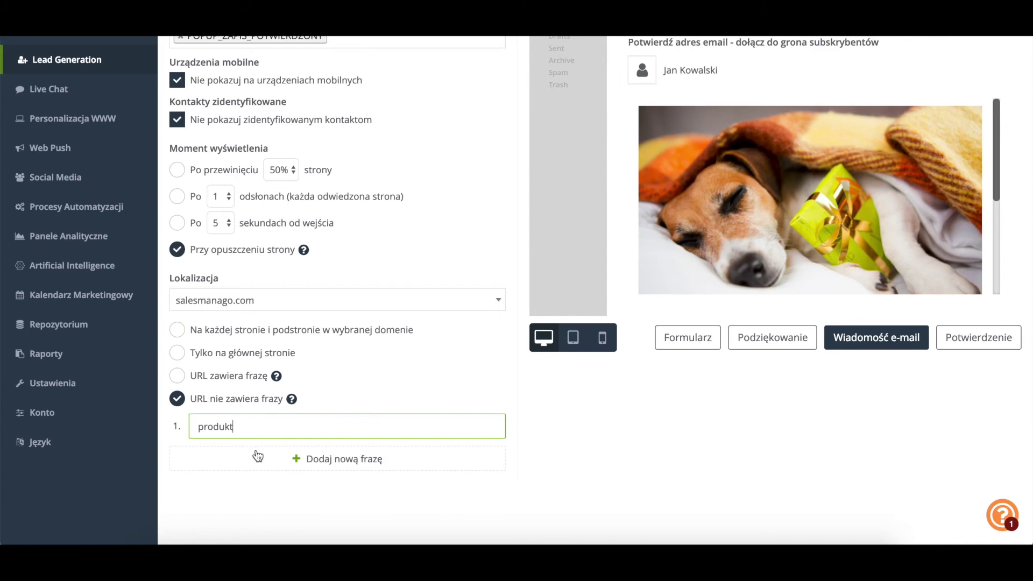
pyautogui.click(291, 464)
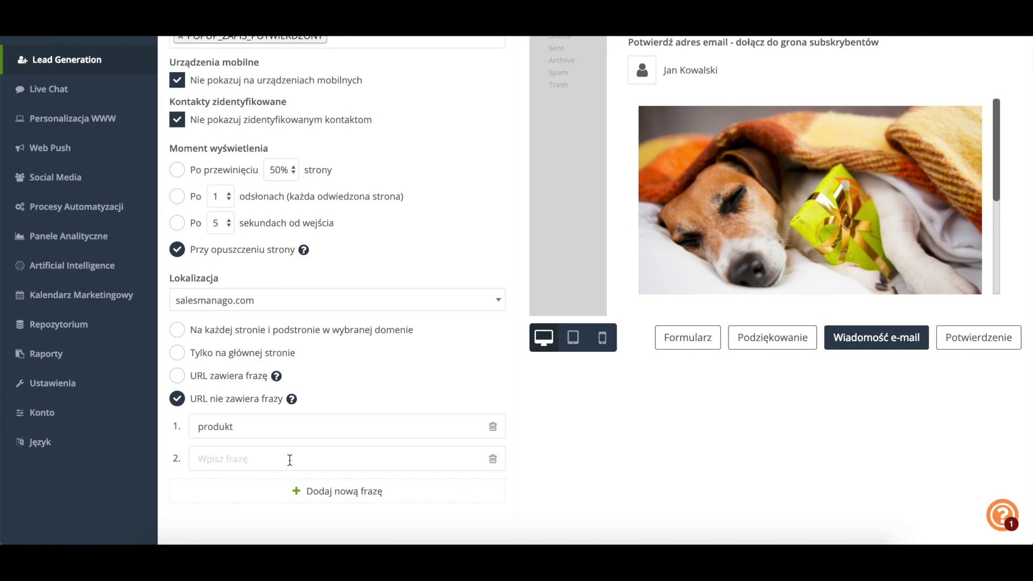
# - Finish the pop-up setup, saving and activating the pop-up
pyautogui.scroll(3, 390, 351)
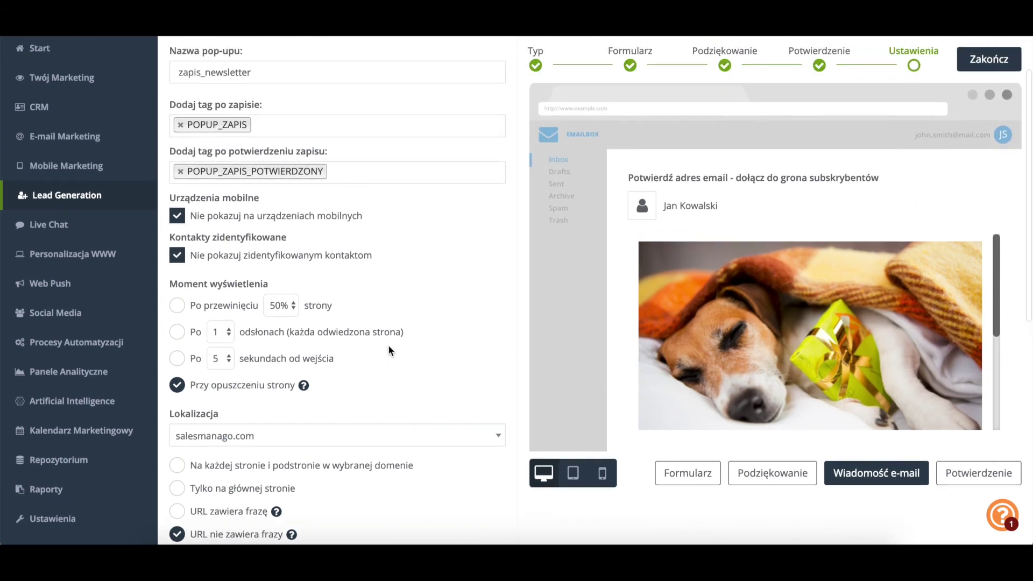
pyautogui.scroll(2, 390, 350)
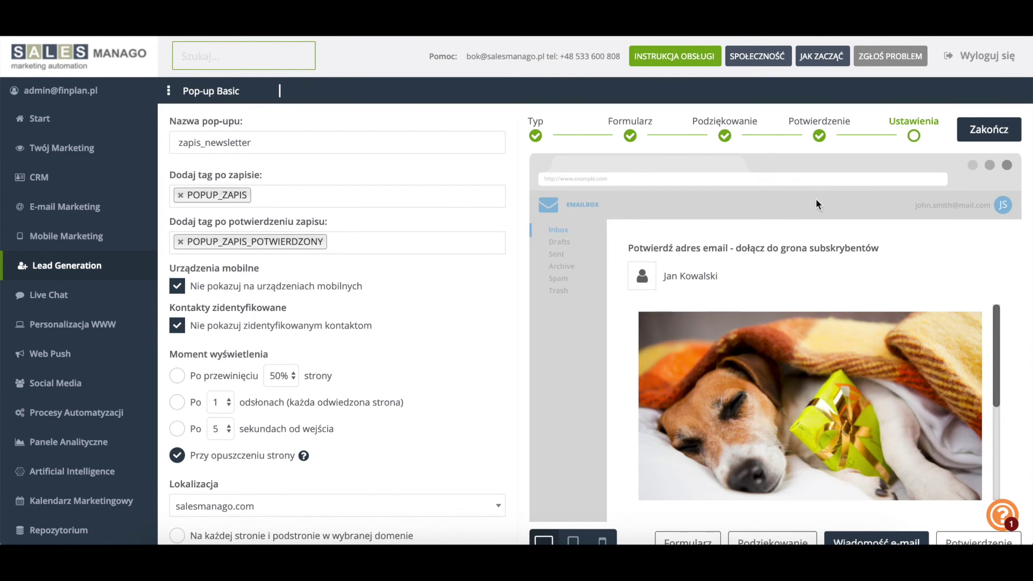
pyautogui.click(965, 130)
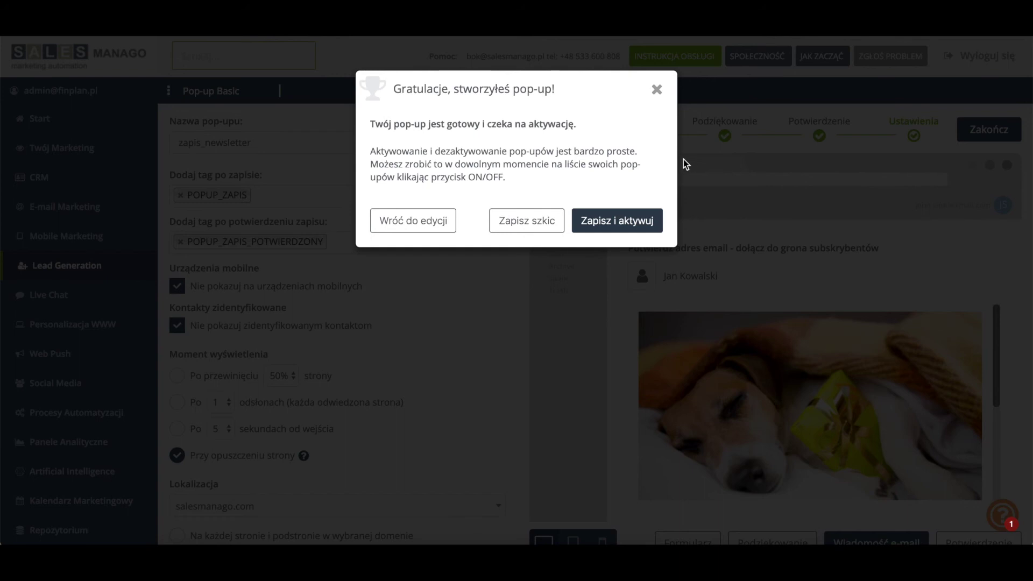
pyautogui.click(599, 223)
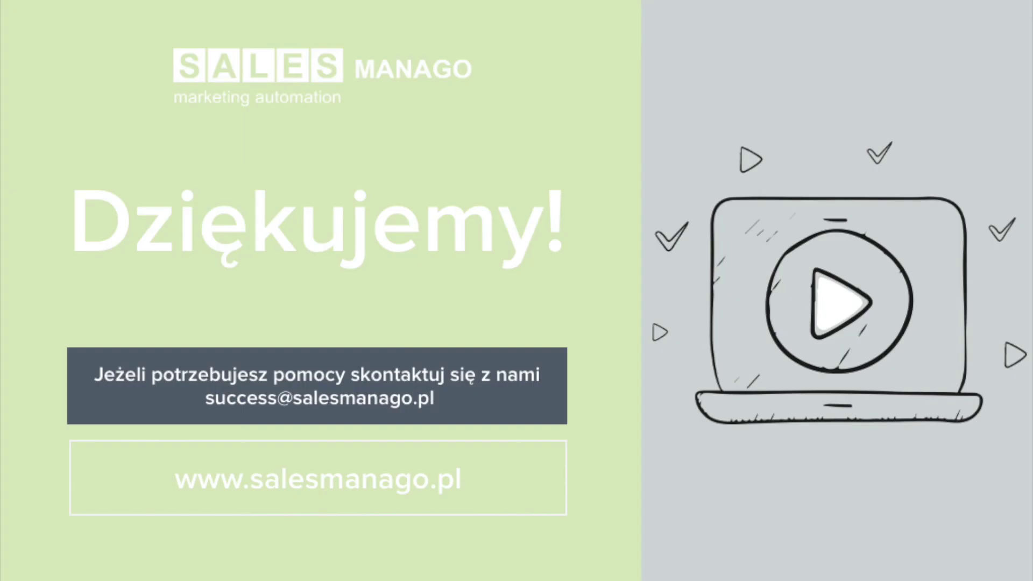